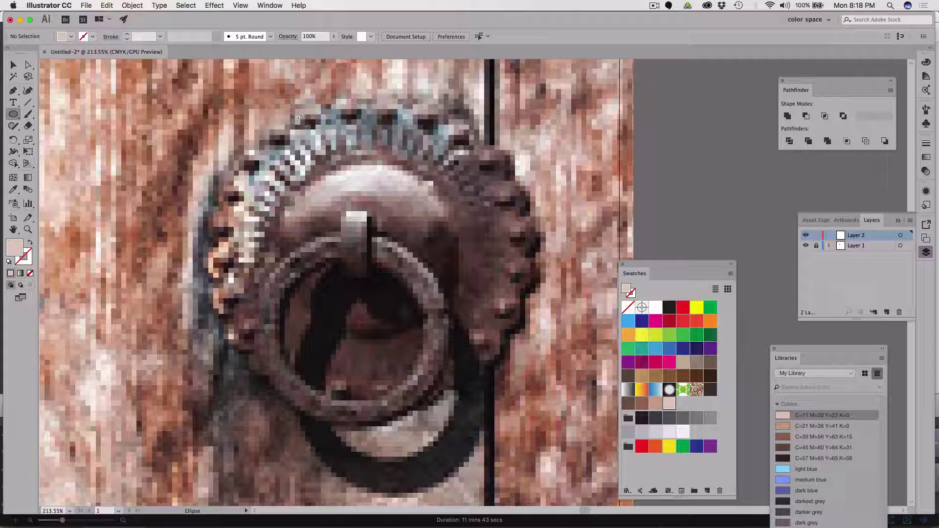
Draw a small pink ellipse about 0.47 × 0.55 in over a bump at the top of the door knocker's scalloped rim
drag(306, 116, 342, 116)
key(v)
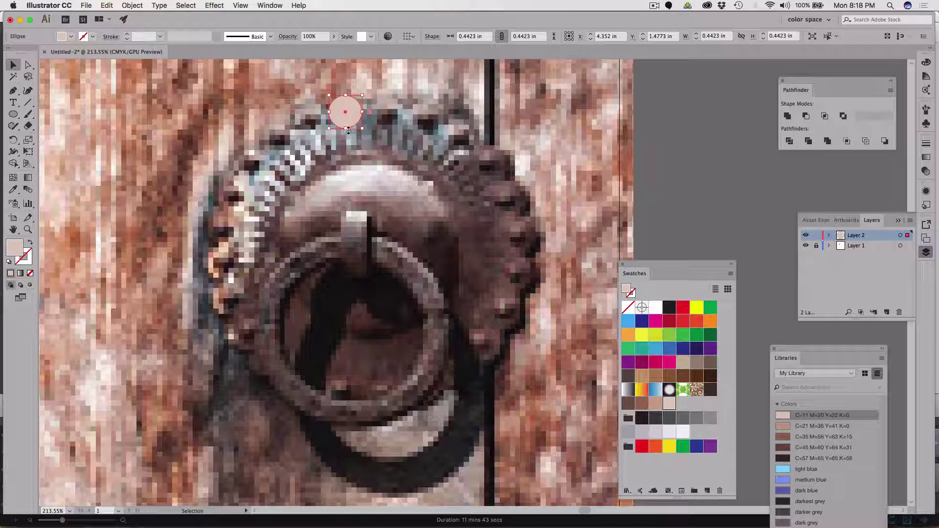
drag(346, 128, 328, 116)
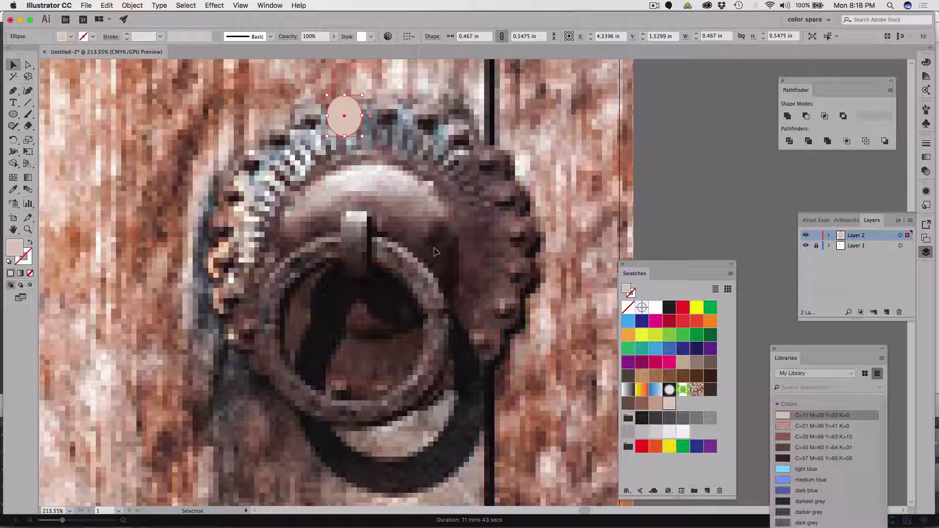
Show the document rulers with the Ellipse tool active
click(14, 115)
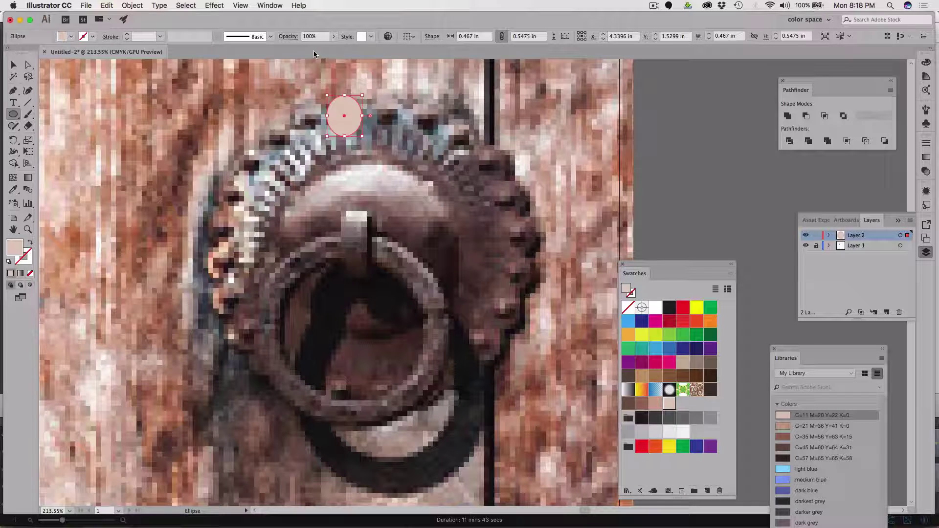
click(235, 5)
key(Escape)
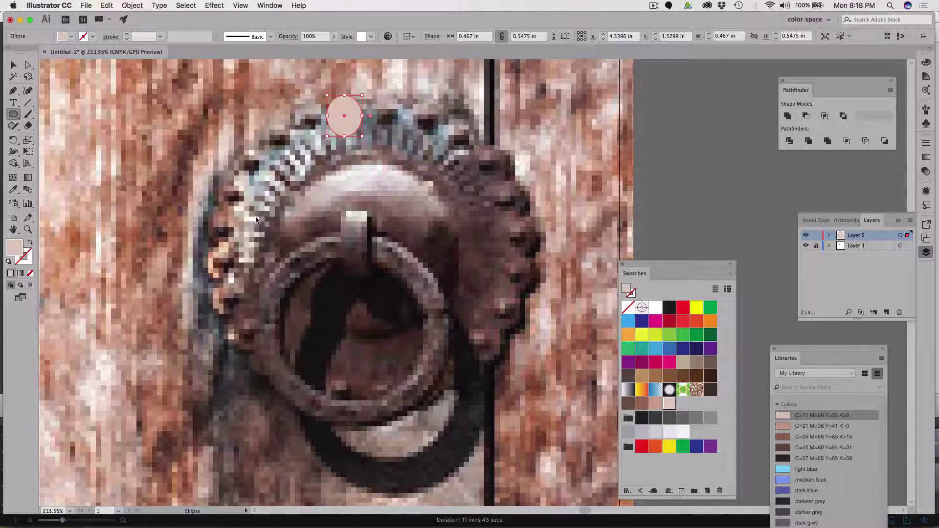
scroll(343, 115, down, 3)
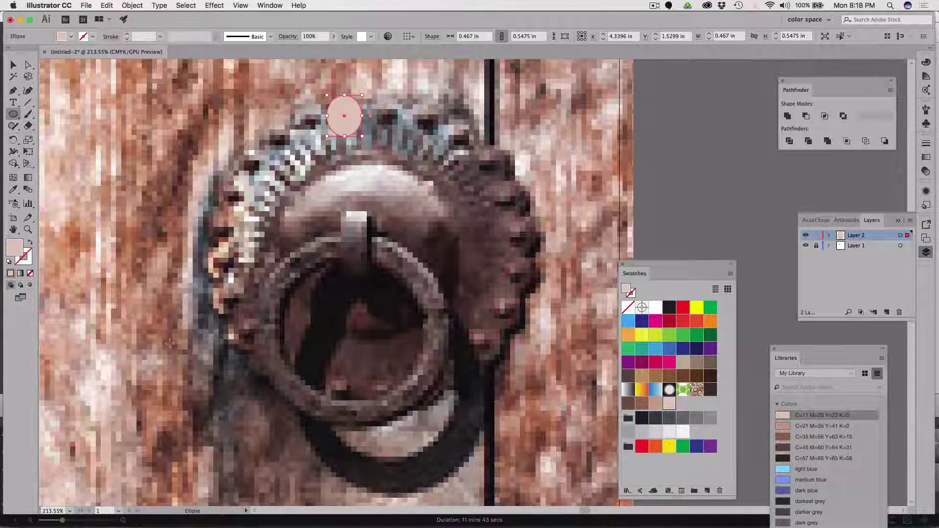
scroll(169, 342, up, 3)
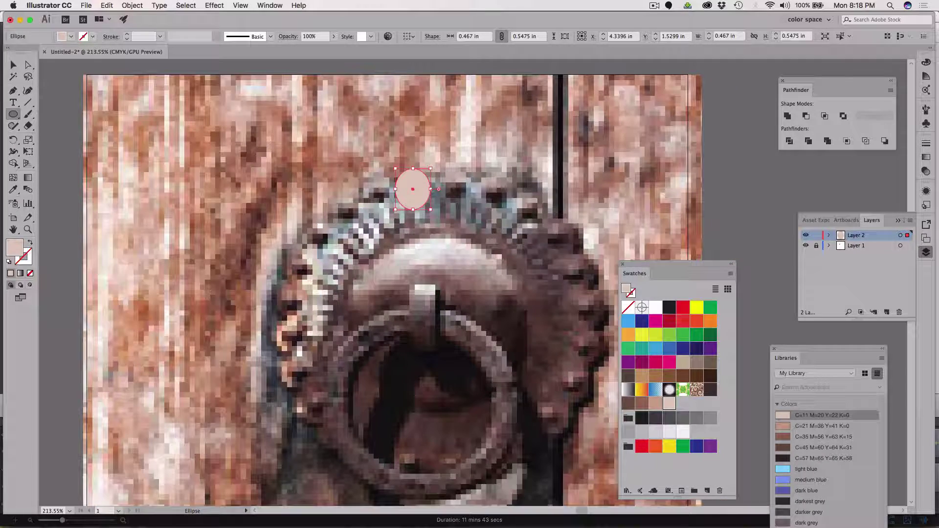
click(240, 6)
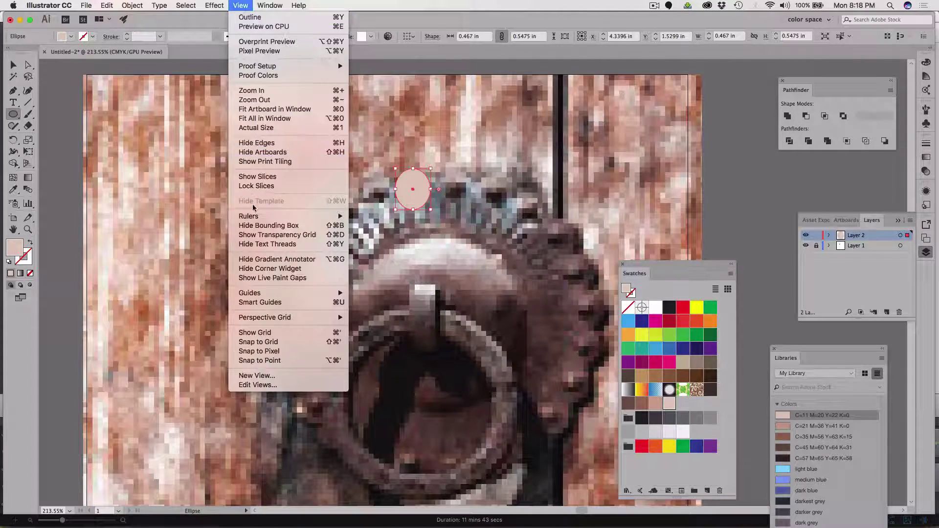
click(238, 4)
click(239, 5)
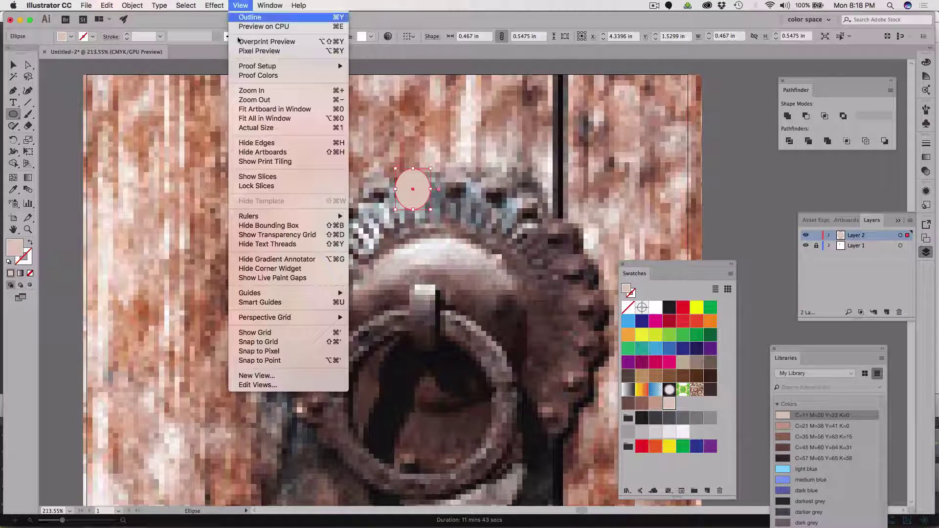
mouse_move(274, 216)
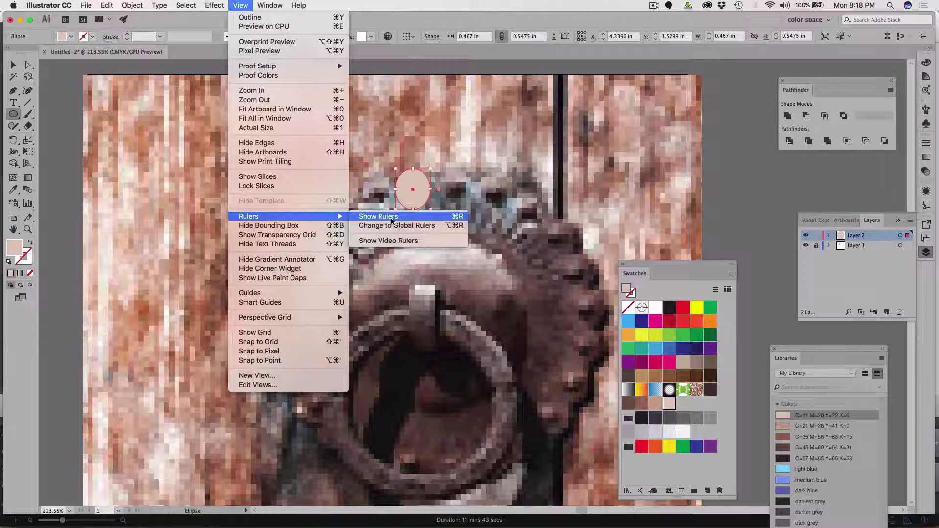
click(391, 218)
Place horizontal and vertical guides crossing at the knocker plate's centre, plus guides at the dome's top and left edges
drag(342, 68, 375, 167)
drag(399, 268, 524, 328)
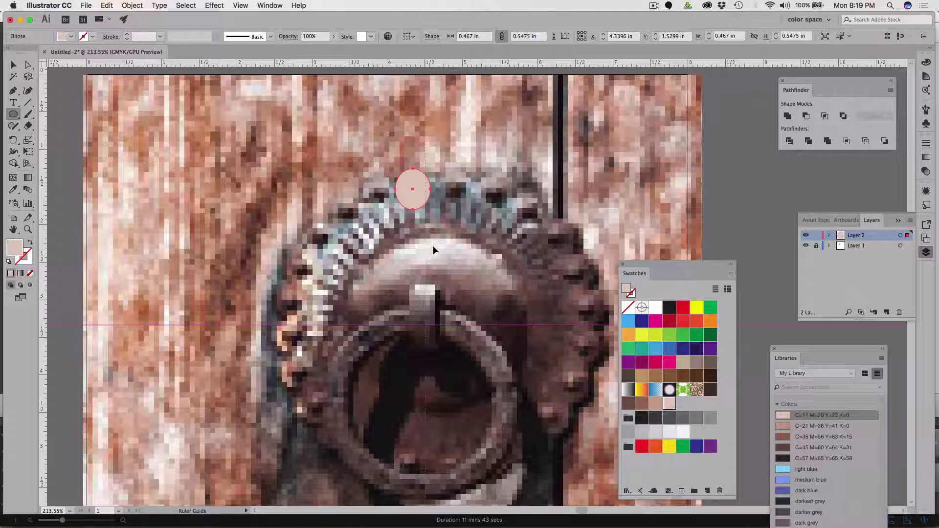
drag(433, 246, 433, 246)
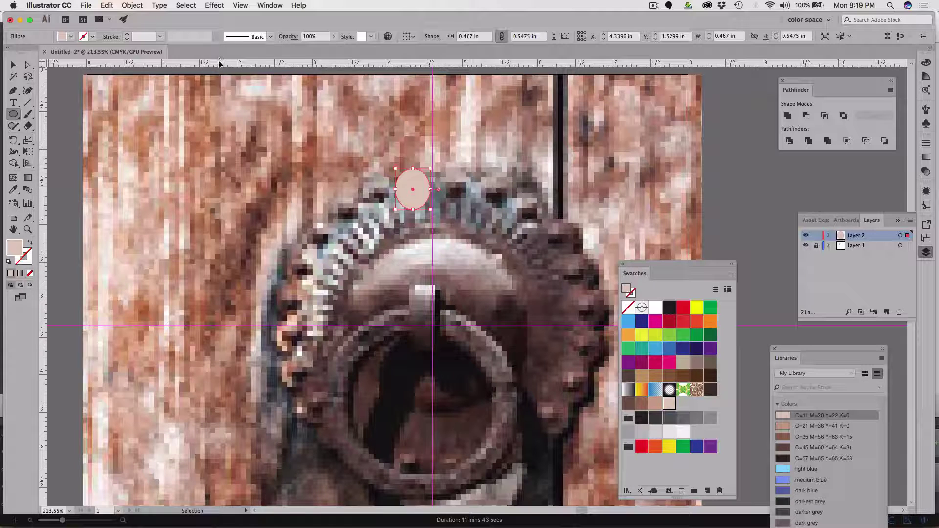
drag(218, 60, 435, 236)
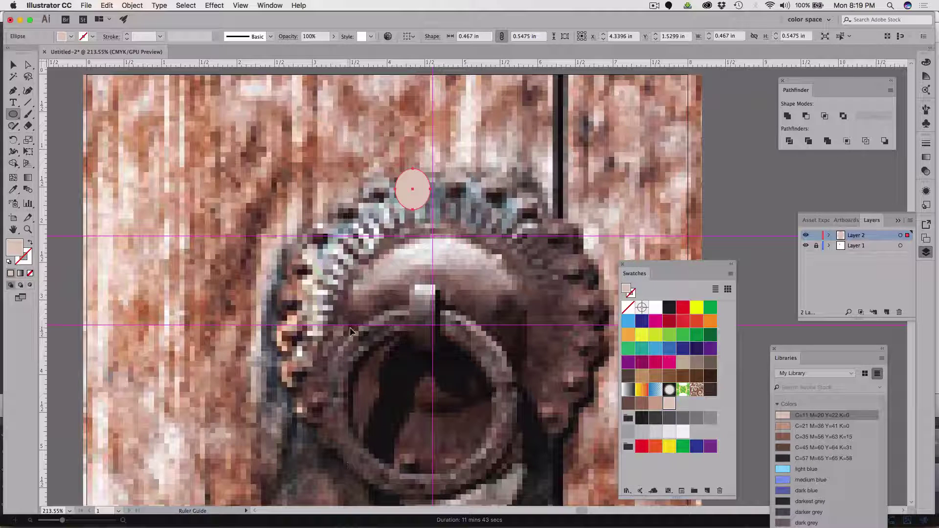
drag(382, 336, 346, 336)
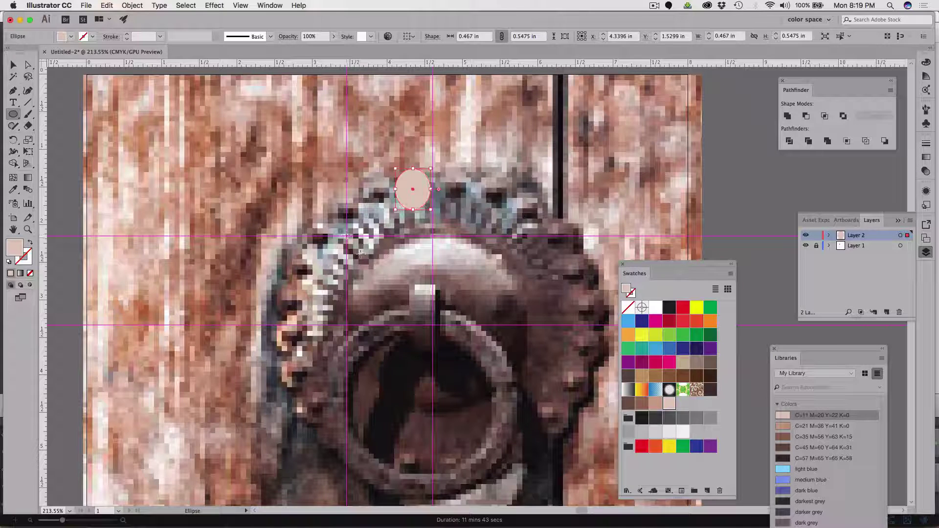
Draw an inner ellipse about 2.43 × 2.37 in and a centred outer ellipse about 3.76 × 3.54 in filled brown, C=35 M=56 Y=63 K=15
drag(346, 236, 529, 413)
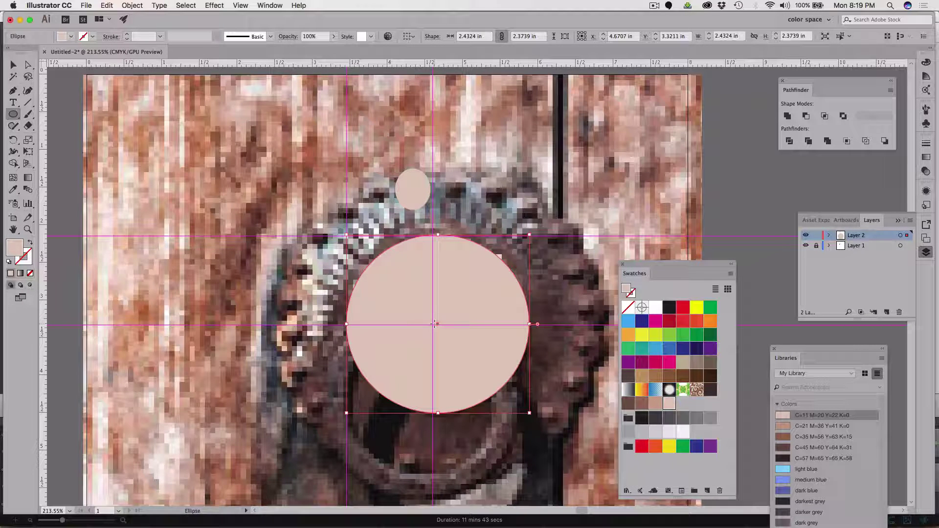
drag(435, 324, 572, 457)
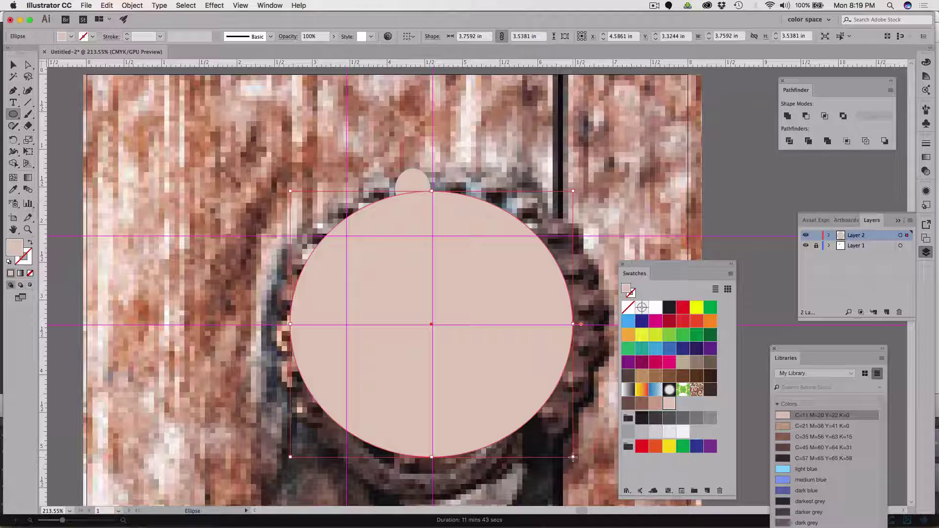
click(642, 404)
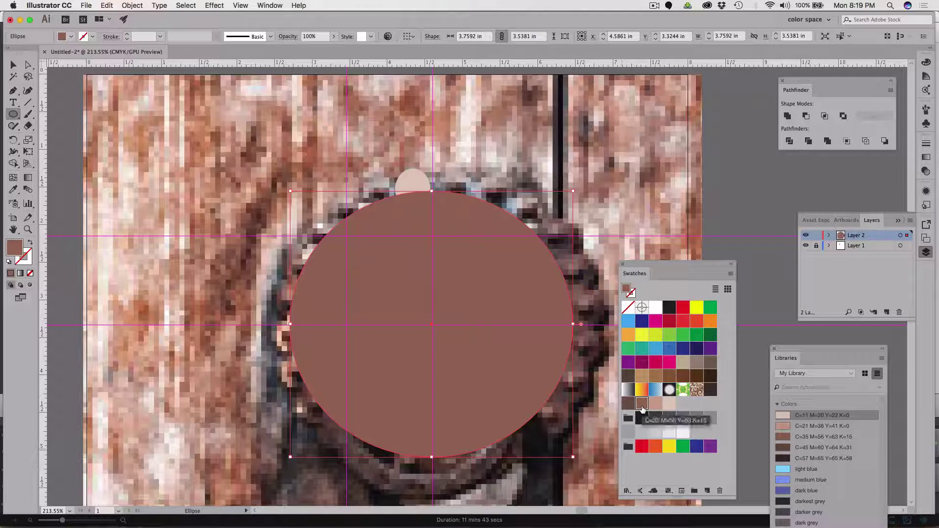
Move the large brown ellipse to the back, behind the inner pink circle and the small ellipse
key(Delete)
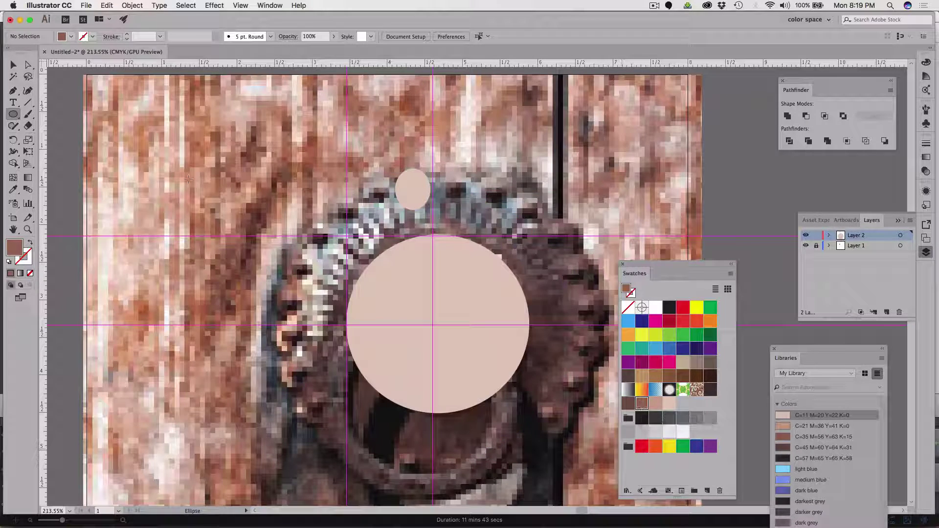
click(12, 65)
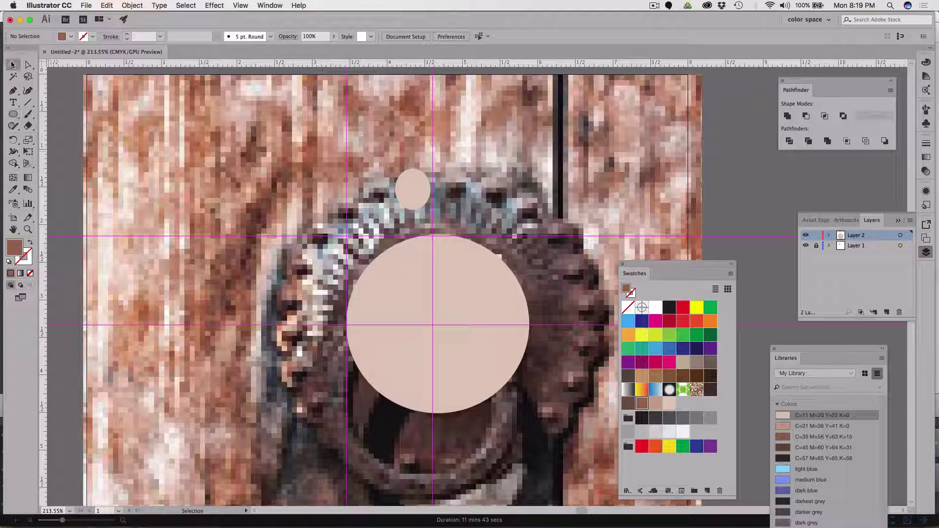
click(418, 190)
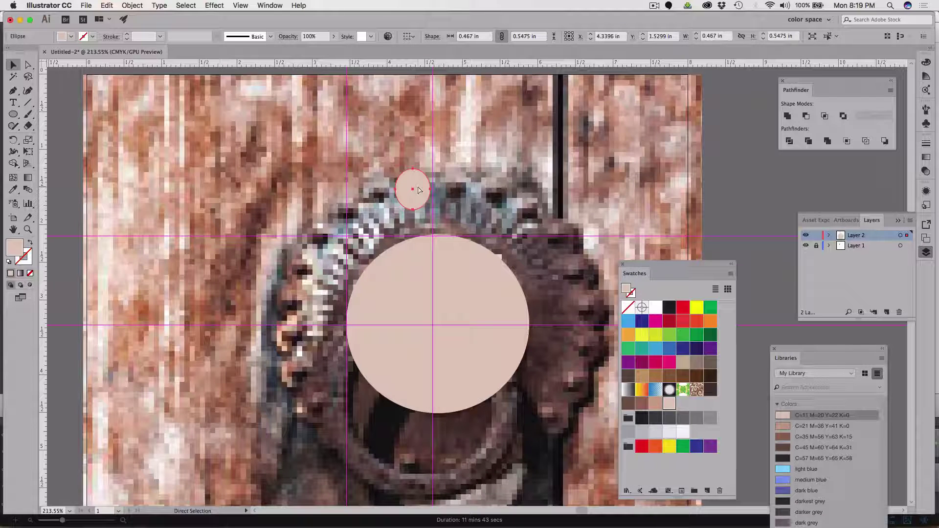
key(ctrl+z)
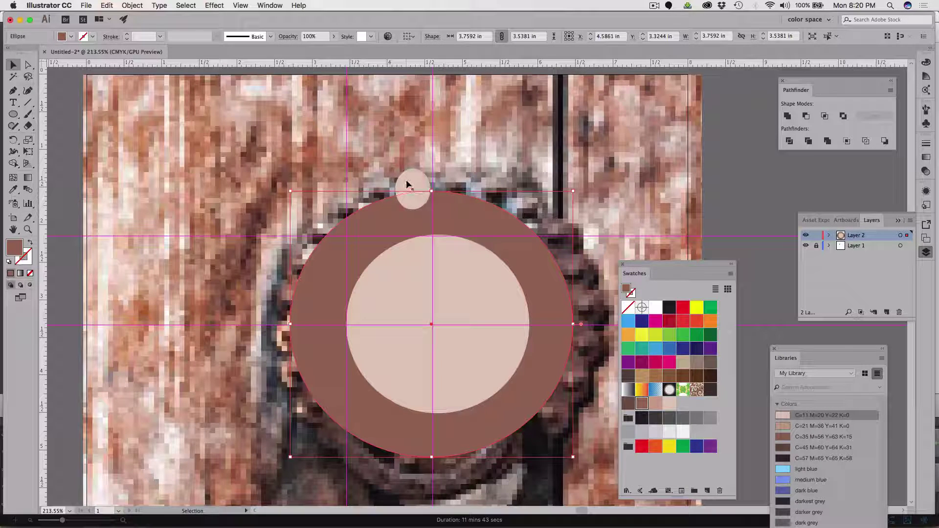
Match the small ellipse to the large ellipse's brown with the Eyedropper and centre it on the vertical guide
click(409, 186)
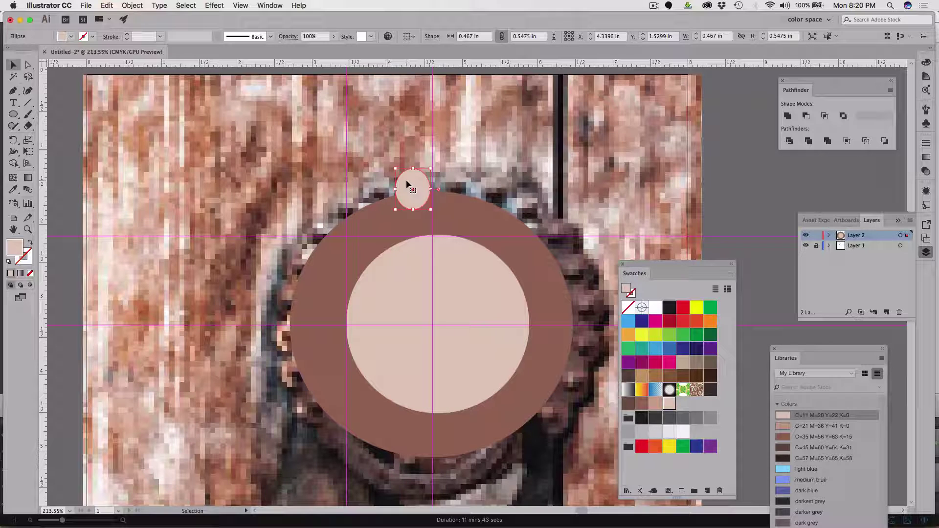
key(i)
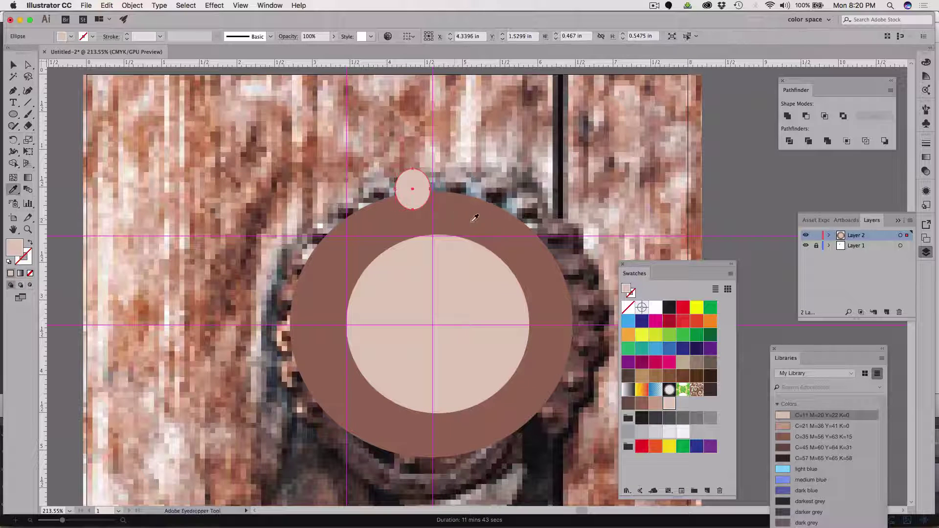
click(473, 220)
click(10, 64)
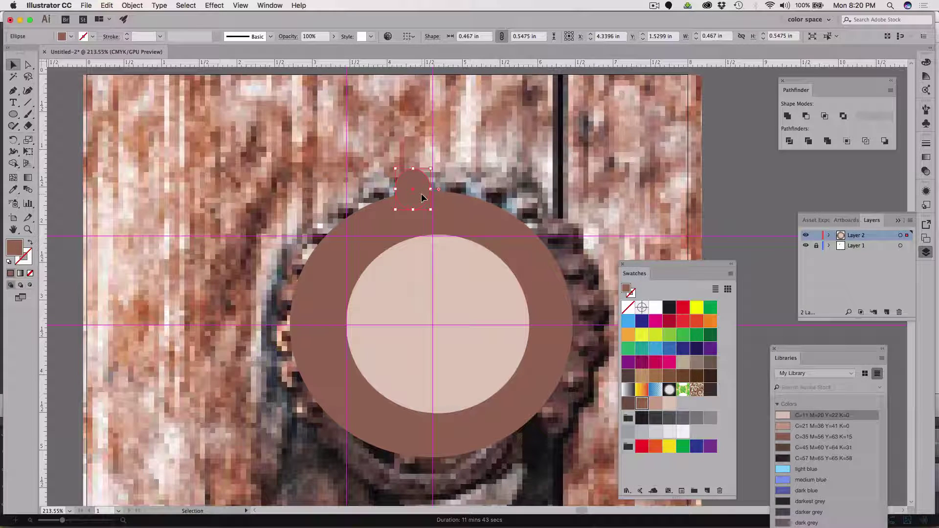
drag(421, 197, 442, 197)
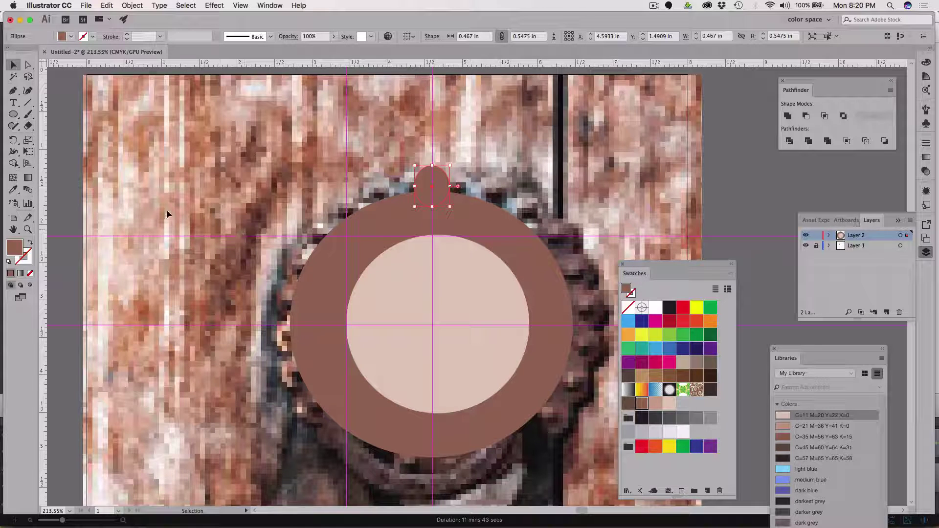
Make a copy of the small ellipse rotated 13.3° about the intersection of the central guides
key(r)
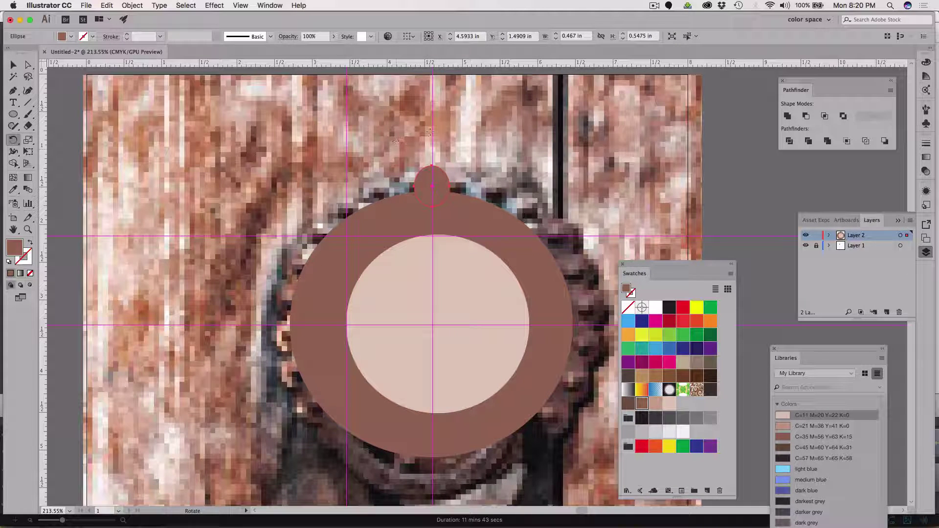
key(v)
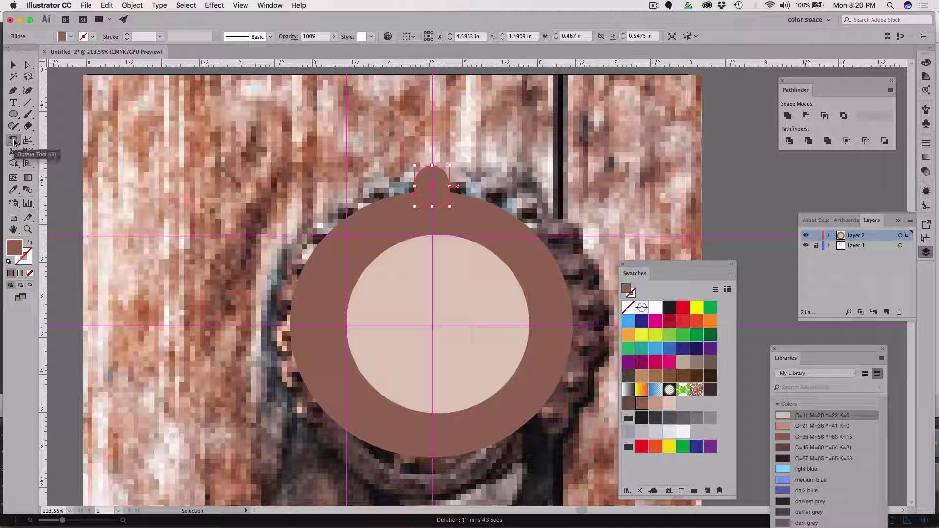
click(14, 140)
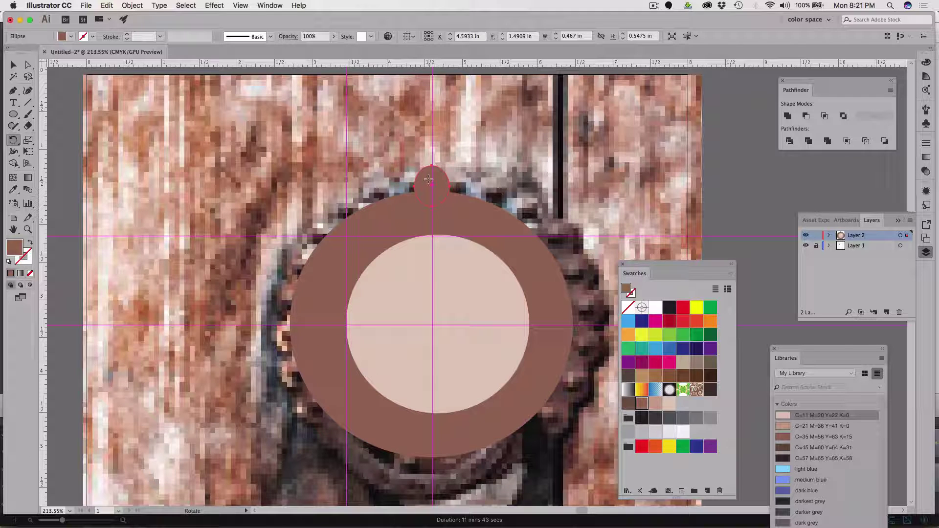
alt+click(432, 325)
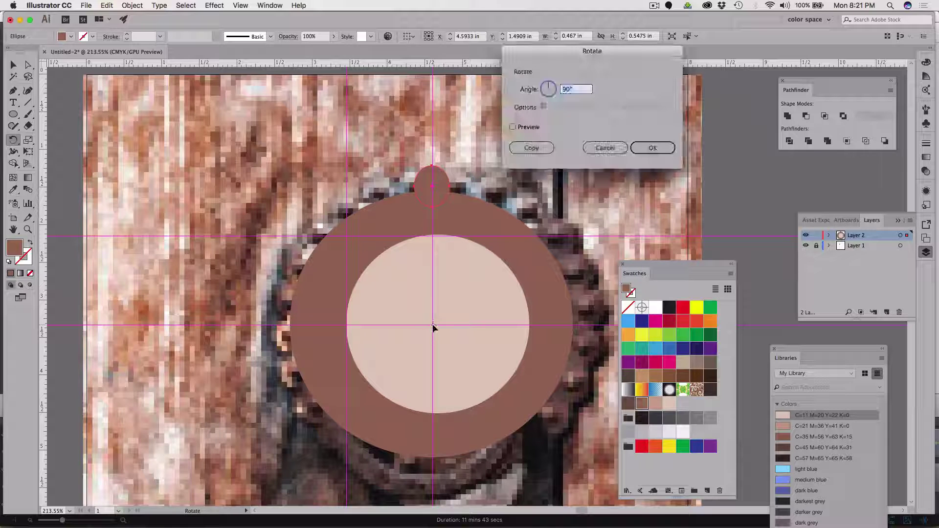
text(13)
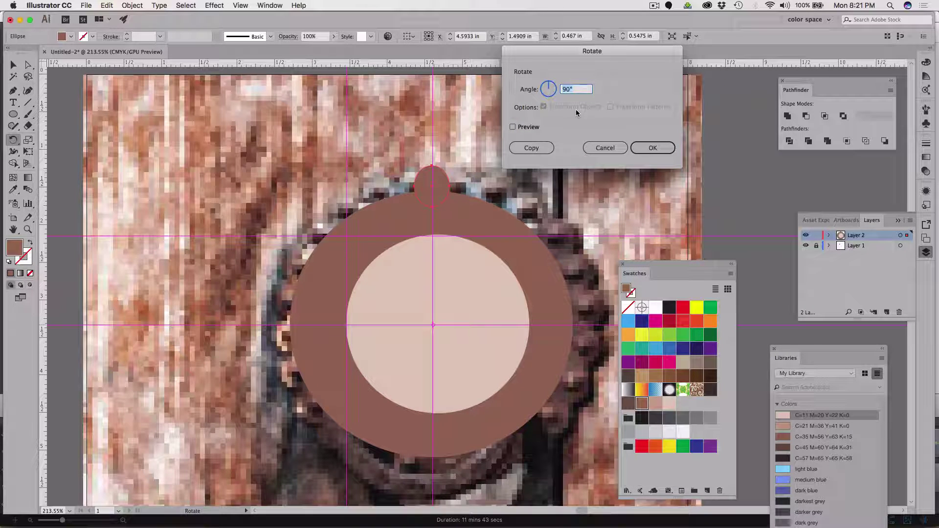
text(.3)
click(526, 152)
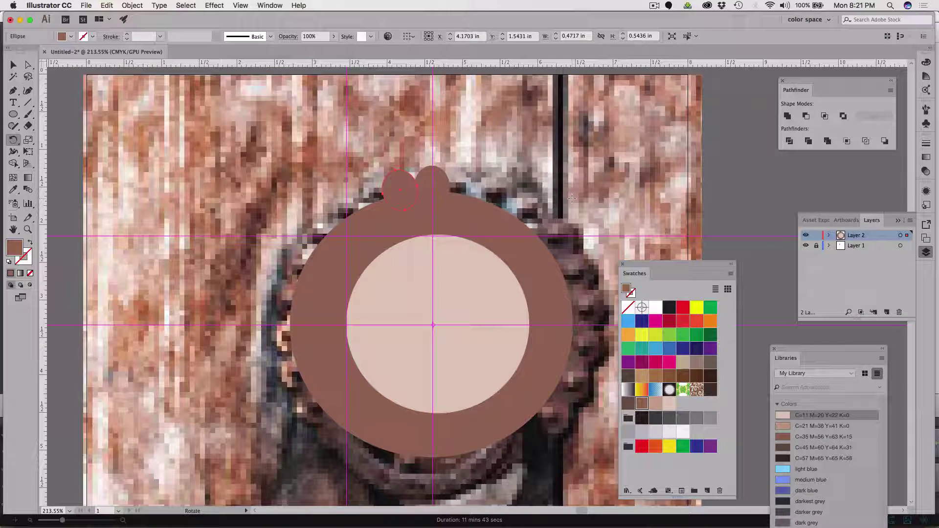
Repeat the rotated copy until the small ellipses form a complete scalloped edge around the large brown ellipse
key(super+d)
key(super+d)
key(super+d)
key(super+d)
key(super+d)
key(super+d)
key(super+d)
key(super+d)
key(super+d)
key(super+d)
key(super+d)
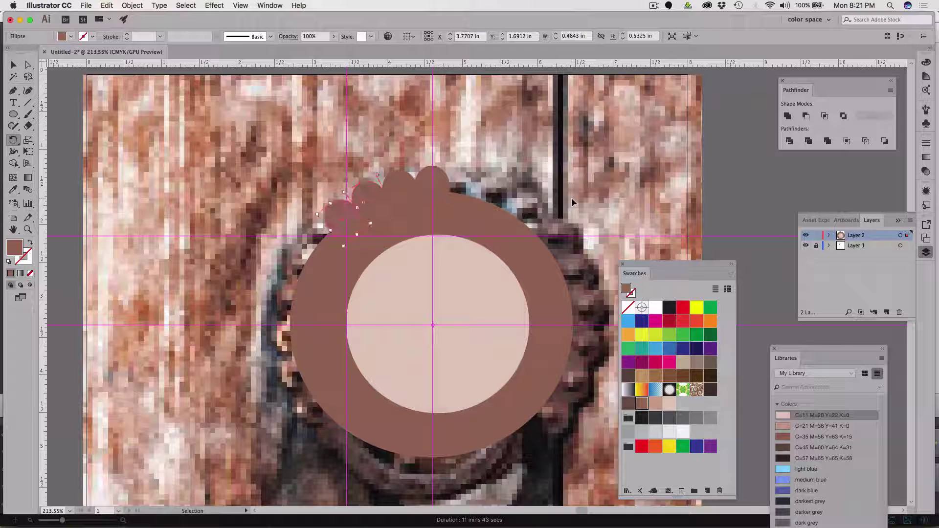
key(super+d)
key(super+d)
key(super+d)
key(super+d)
key(super+d)
key(super+d)
key(super+d)
key(super+d)
key(super+d)
key(super+d)
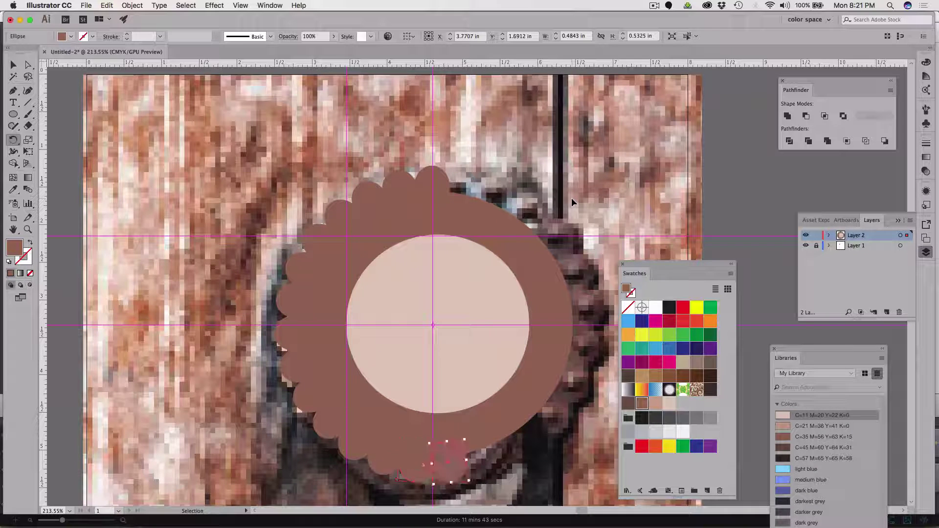
key(super+d)
key(super+d)
key(super+d)
key(super+d)
key(super+d)
key(super+d)
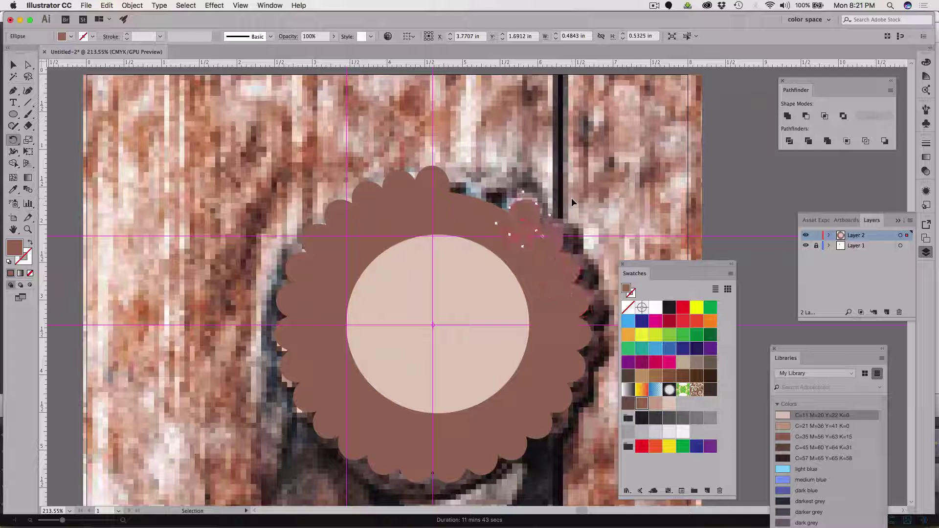
key(super+d)
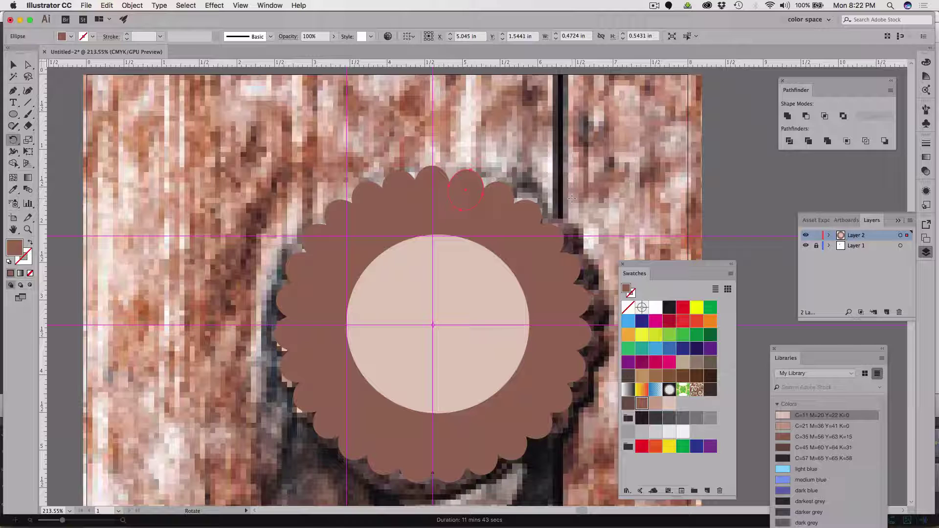
key(v)
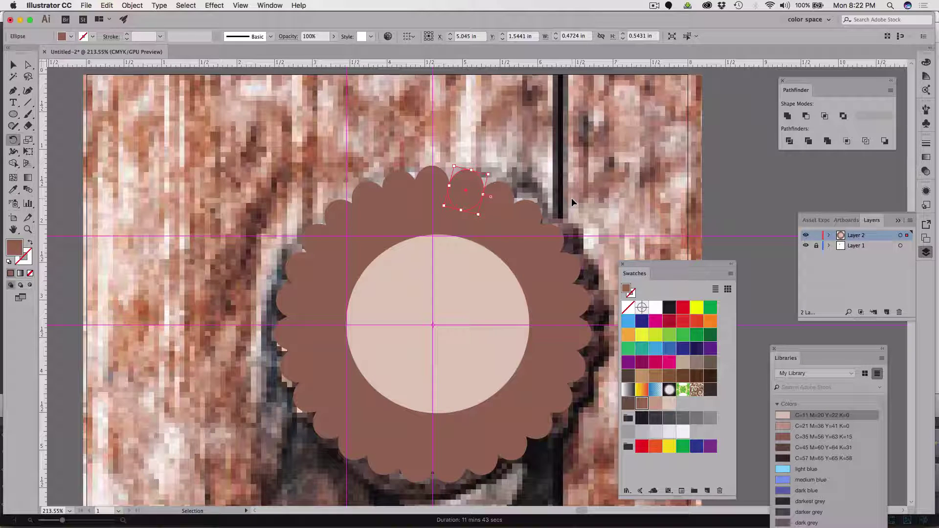
Hide the inner pink circle and the large brown ellipse, leaving the ring of small ellipses in view
key(r)
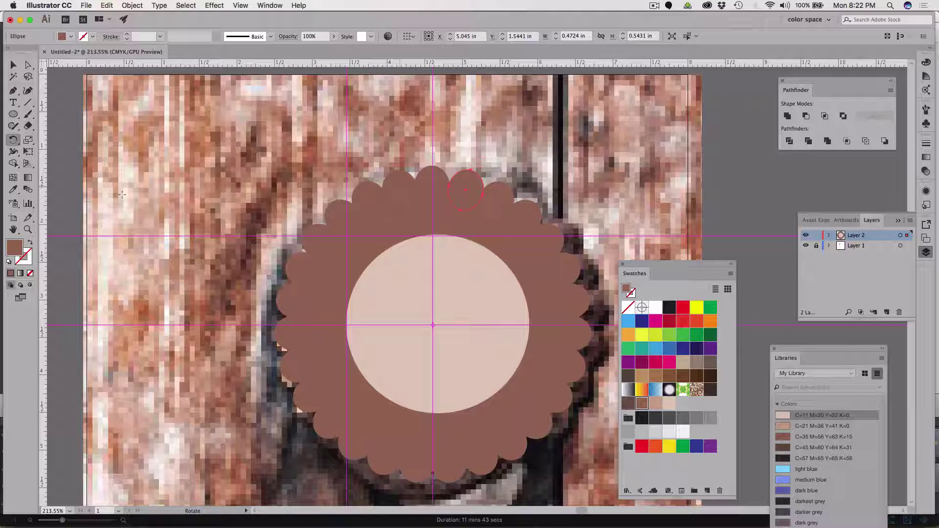
click(13, 65)
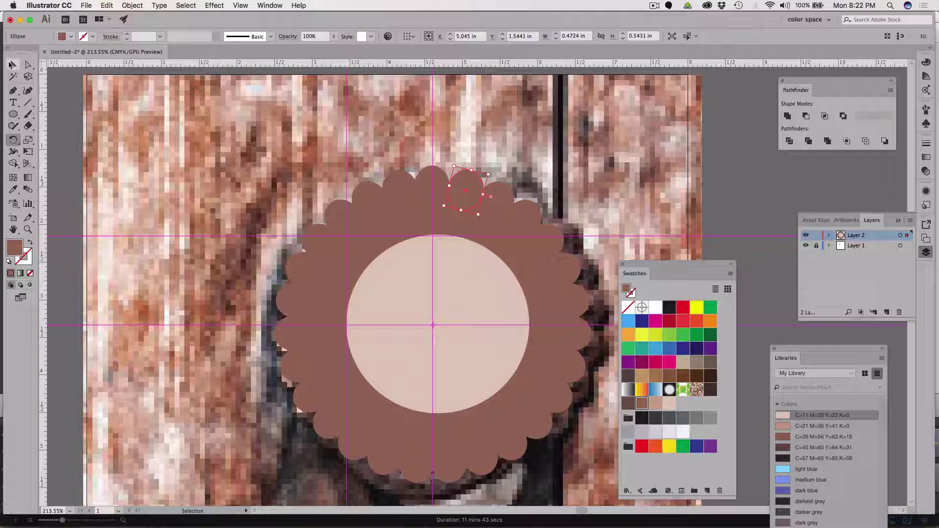
click(365, 292)
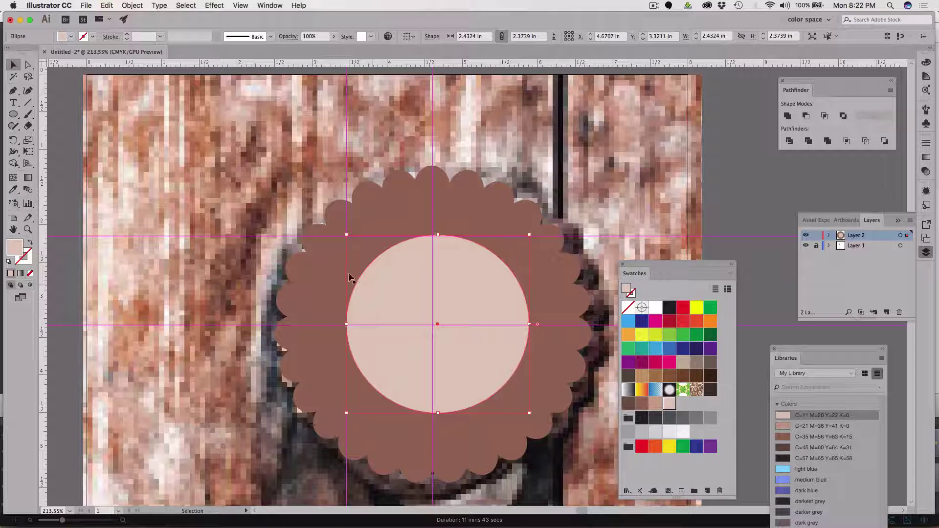
key(a)
key(Delete)
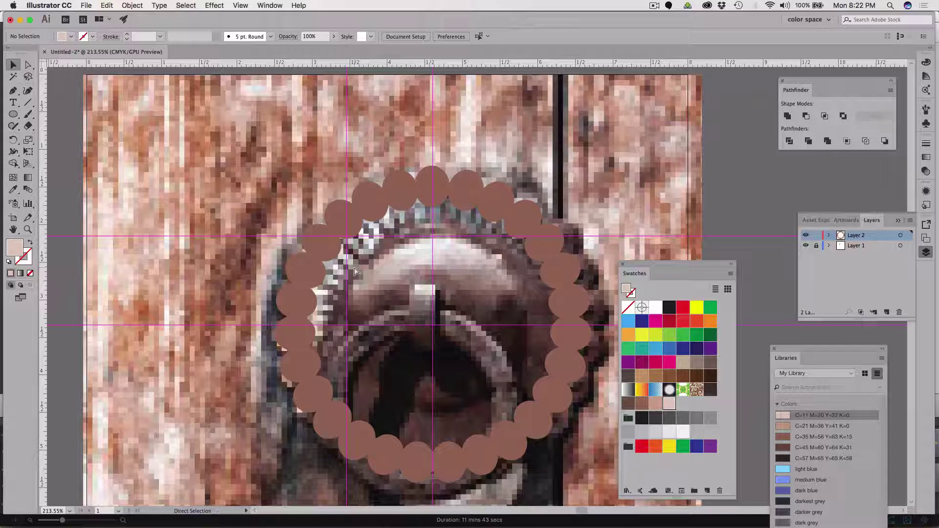
key(v)
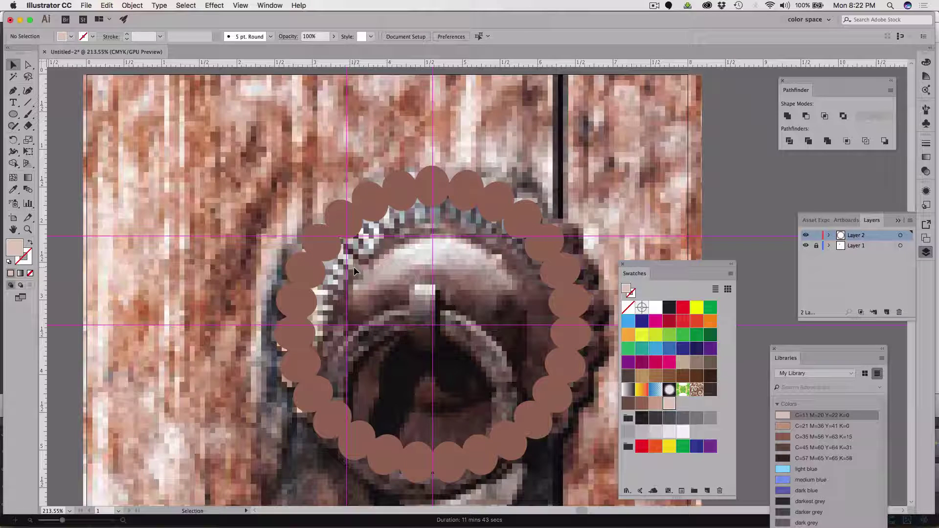
Delete all the small brown ellipses in the ring except the one at the top on the vertical guide
click(427, 184)
drag(302, 170, 411, 248)
key(Delete)
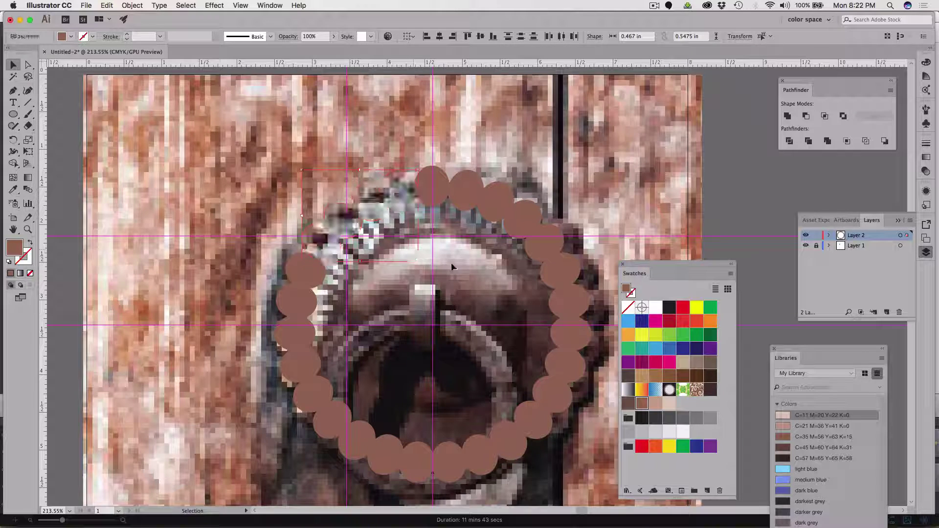
drag(604, 388, 457, 171)
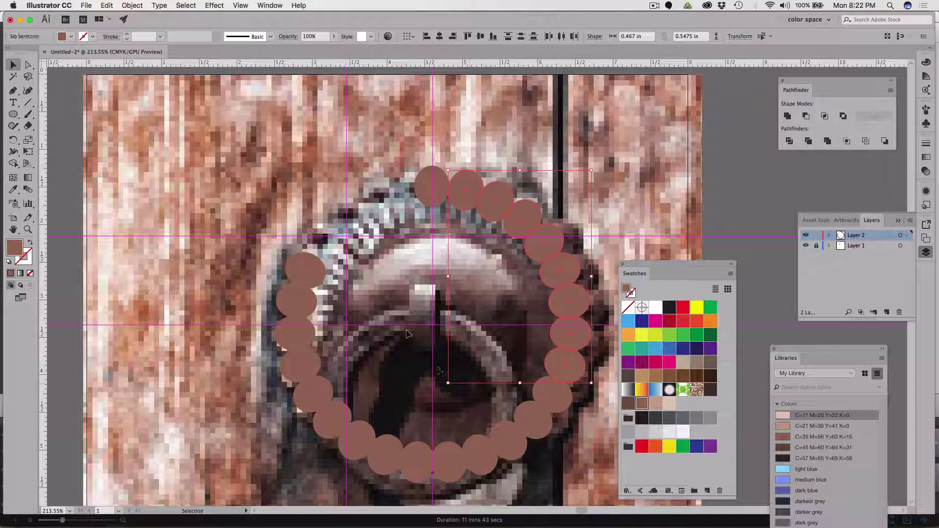
key(Delete)
key(ctrl+z)
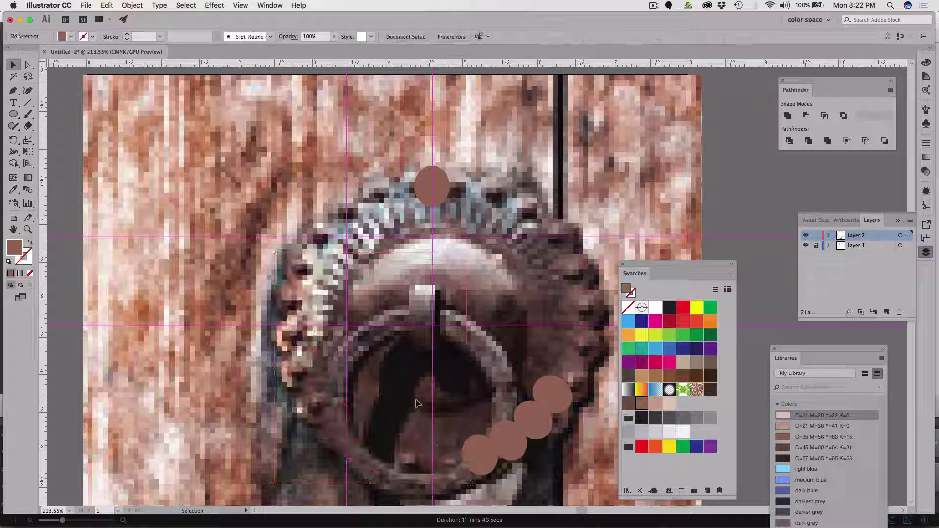
key(Delete)
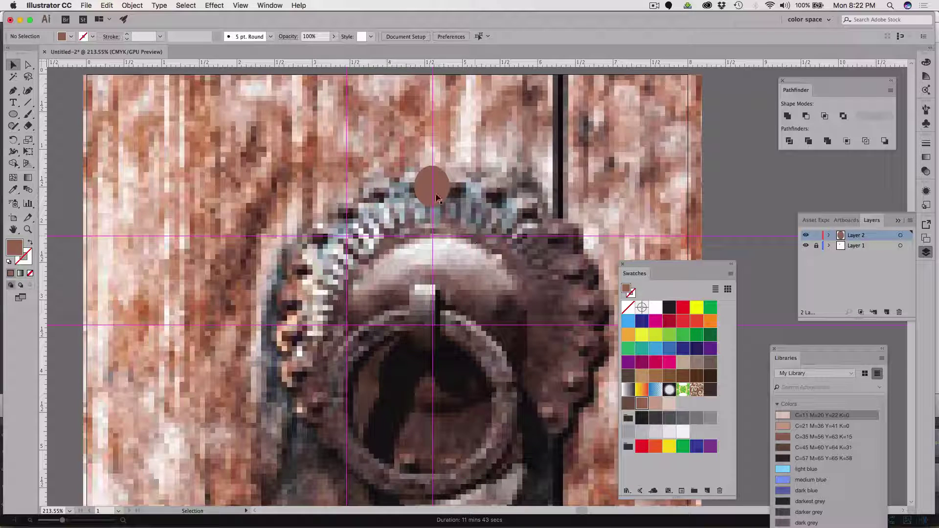
Copy the remaining small ellipse with a 13.3° rotation about the intersection of the central guides
click(439, 200)
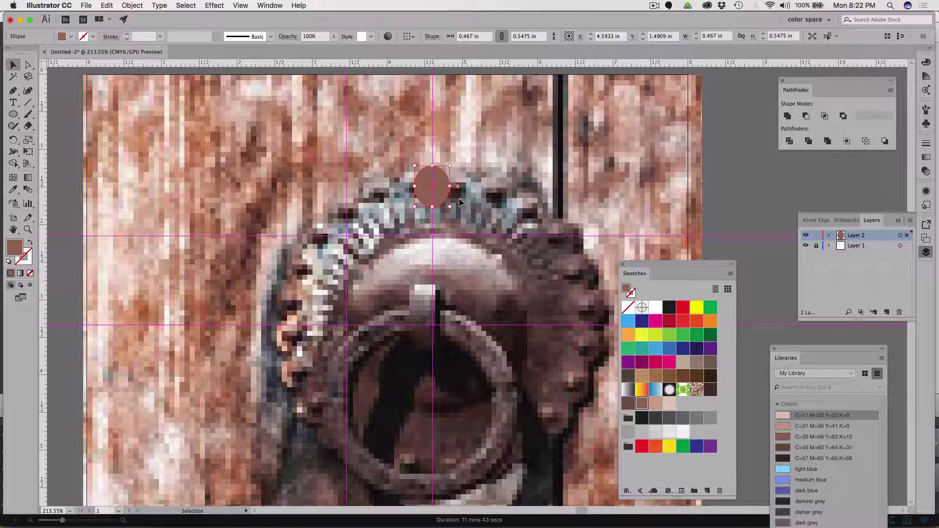
click(17, 140)
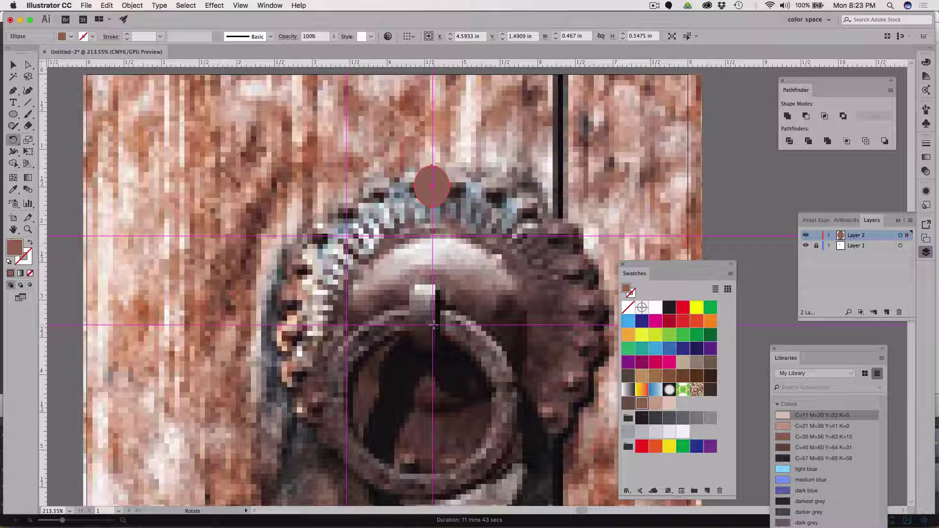
alt+click(433, 324)
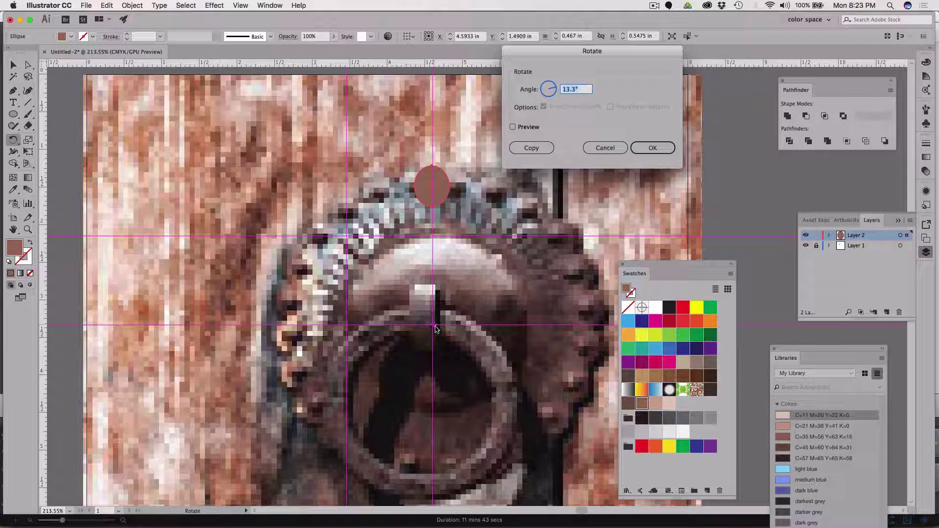
click(538, 153)
click(538, 151)
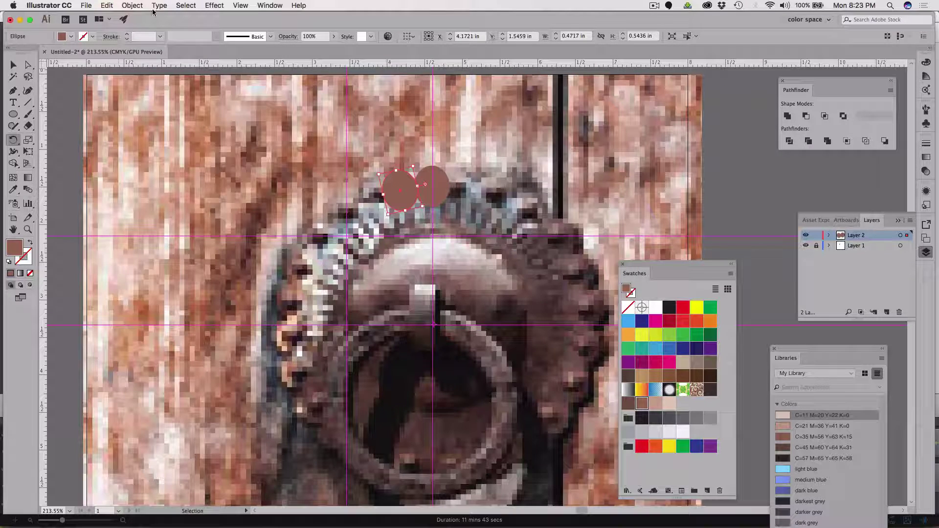
Repeat the rotated copy with Transform Again until the small ellipses close the full ring
click(132, 5)
mouse_move(144, 17)
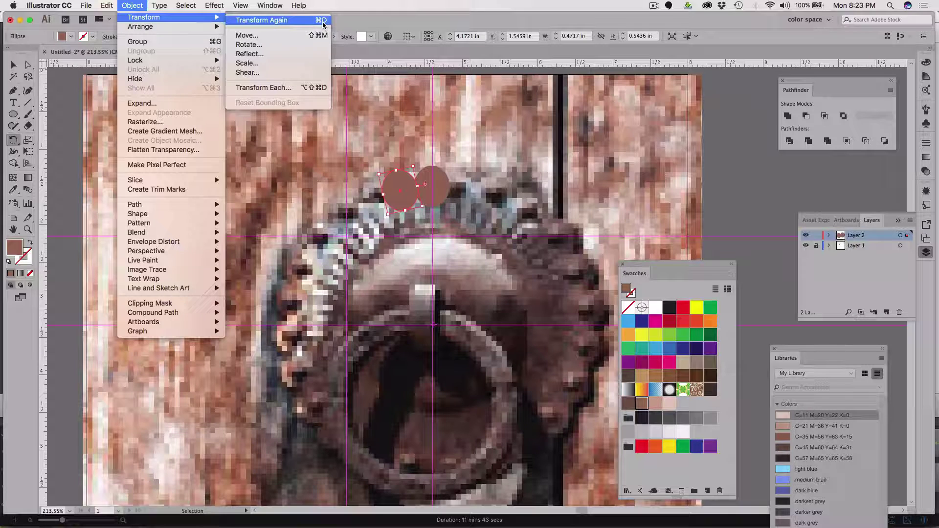
click(442, 3)
key(ctrl+d)
key(ctrl+d)
key(ctrl+d)
key(ctrl+d)
key(ctrl+d)
key(ctrl+d)
key(ctrl+d)
key(ctrl+d)
key(ctrl+d)
key(ctrl+d)
key(ctrl+d)
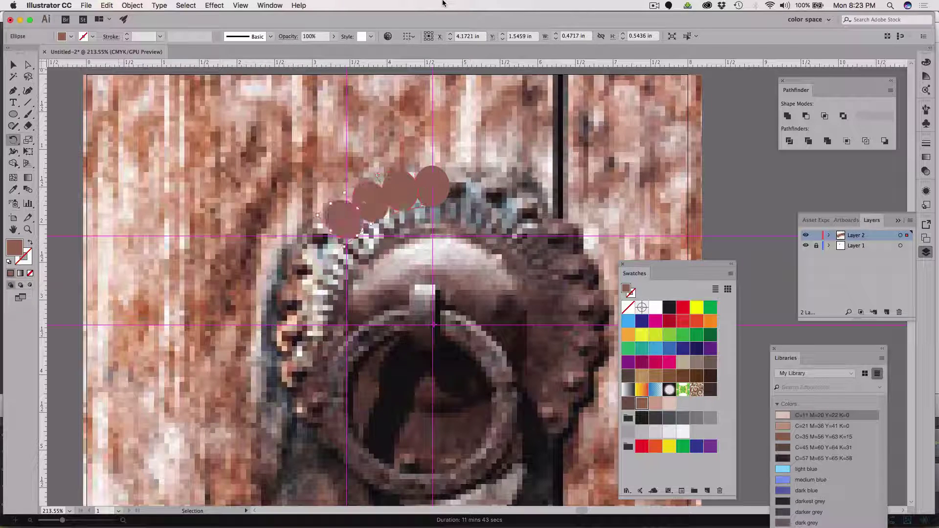
key(super+d)
key(super+d)
key(super+d)
key(super+d)
key(super+d)
key(super+d)
key(super+d)
key(super+d)
key(super+d)
key(super+d)
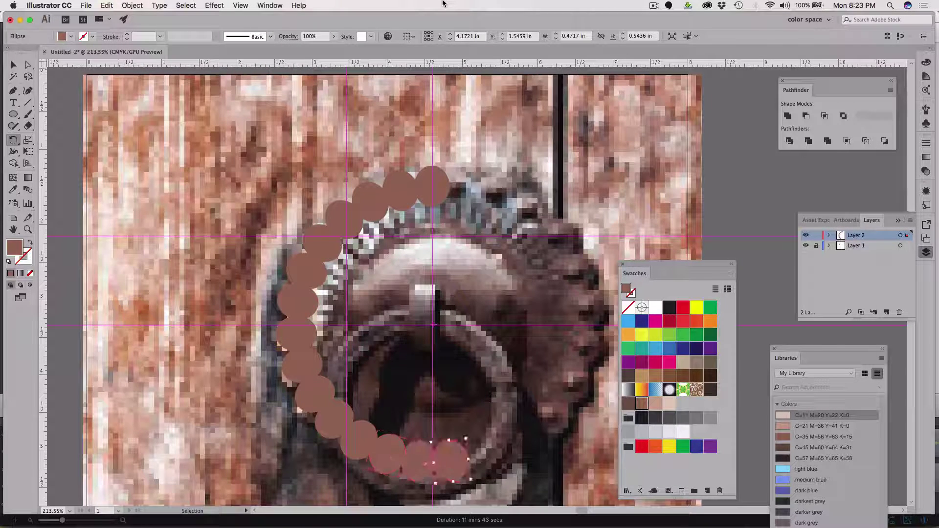
key(super+d)
key(super+d)
key(super+d)
key(super+d)
key(super+d)
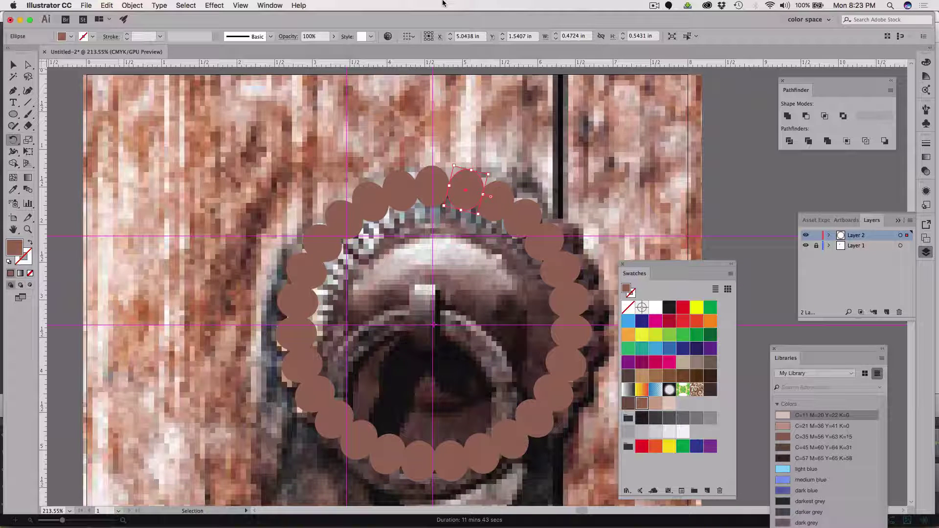
Show all hidden shapes, and hide only the inner pink circle
key(super+alt+3)
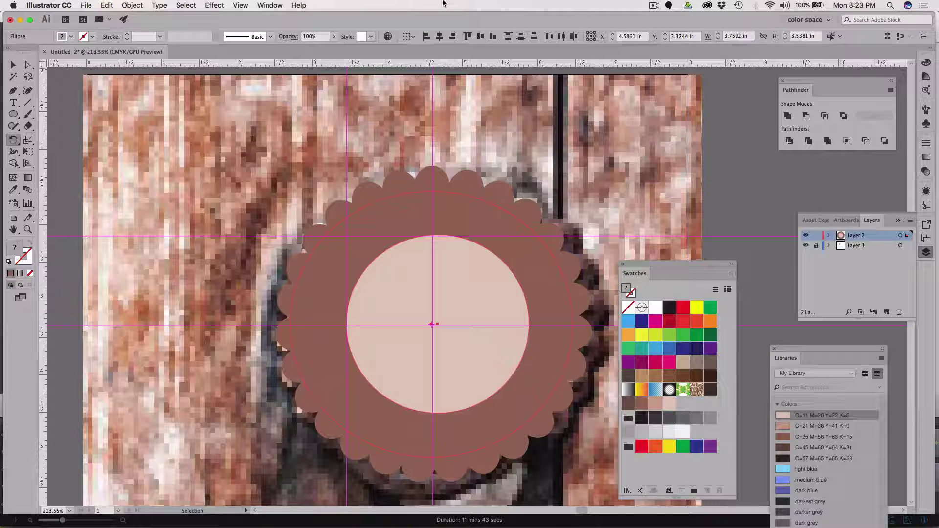
key(r)
click(14, 65)
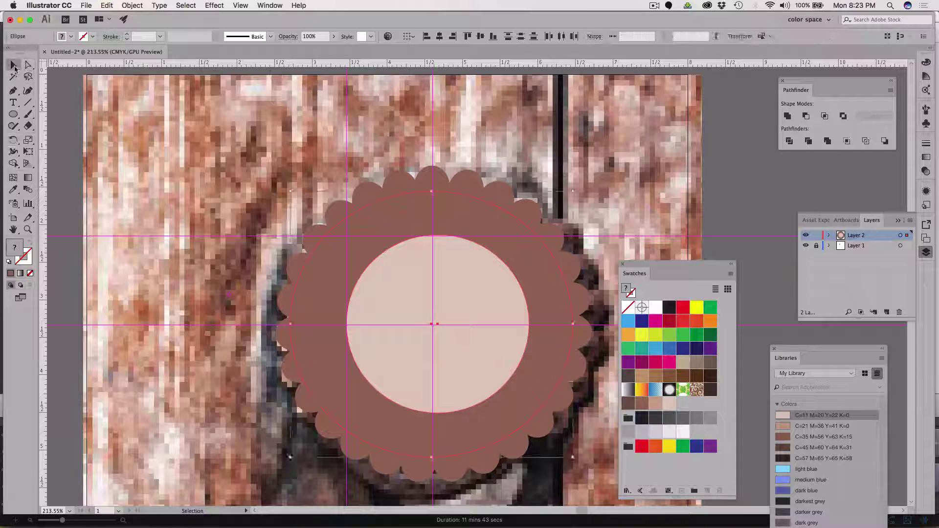
click(411, 308)
key(Delete)
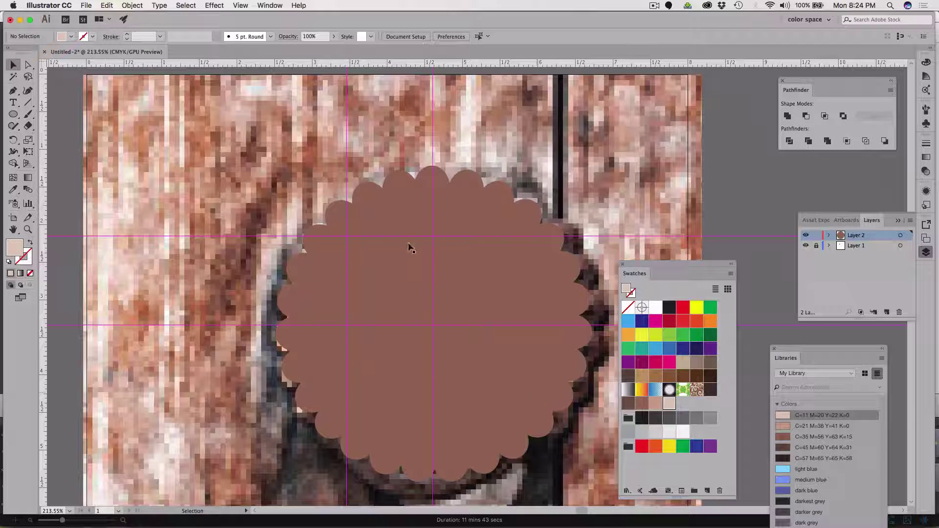
Select the large brown ellipse and all the small ellipses and combine them into one scalloped shape with Pathfinder Merge
key(super+a)
key(v)
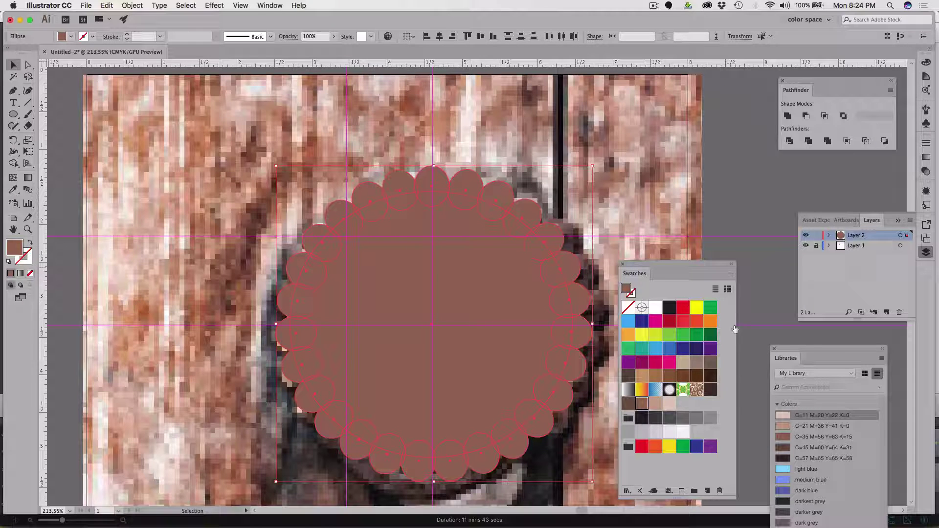
click(816, 246)
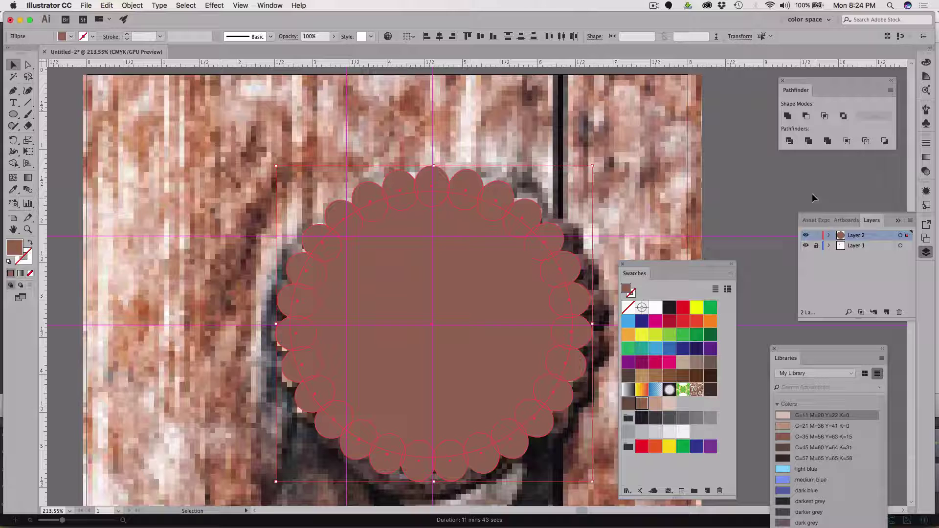
click(826, 142)
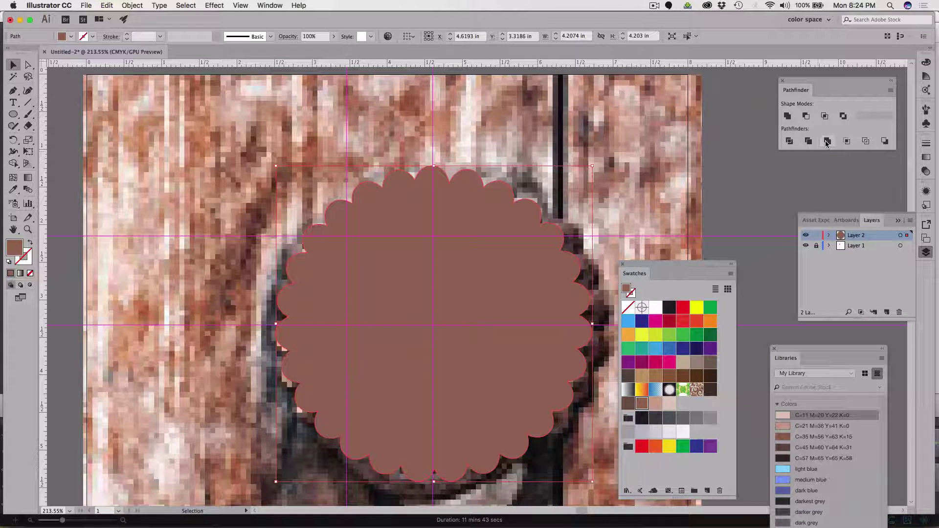
Show the hidden inner pink circle on top of the scalloped plate and deselect everything
key(ctrl+z)
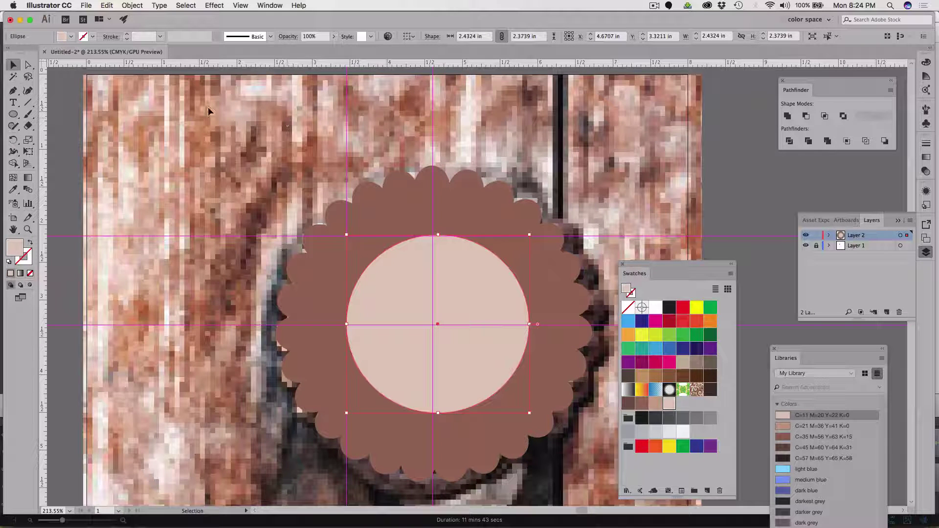
click(13, 62)
click(259, 181)
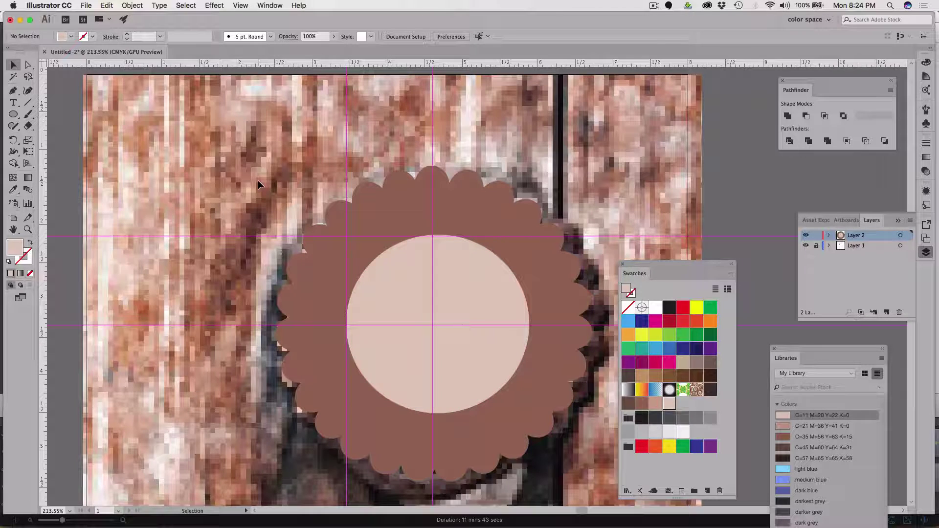
Unlock Layer 1 and select the clipped reference photo on it
key(a)
key(super+1)
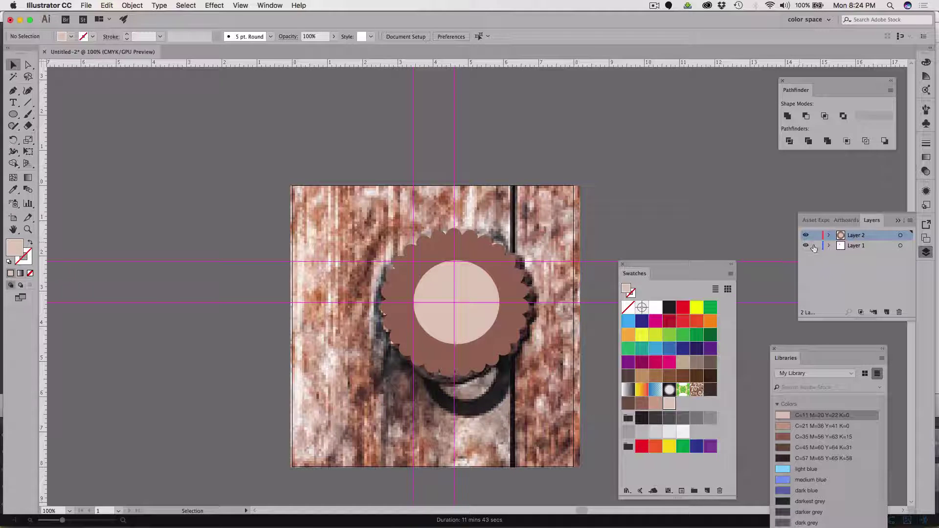
click(537, 210)
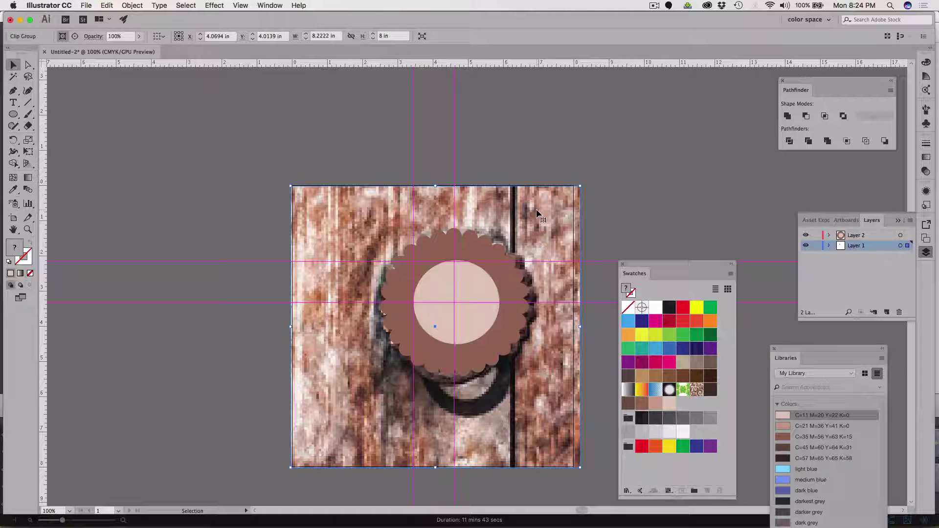
Toggle Layer 2's visibility repeatedly to compare the drawn shapes with the door knocker photo
click(804, 235)
click(805, 235)
click(804, 236)
click(805, 235)
click(804, 236)
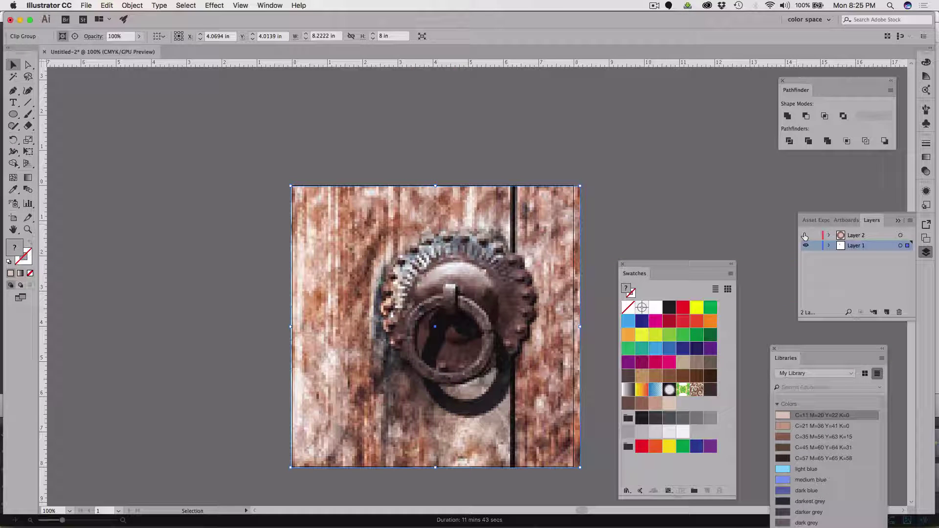
click(804, 236)
click(805, 236)
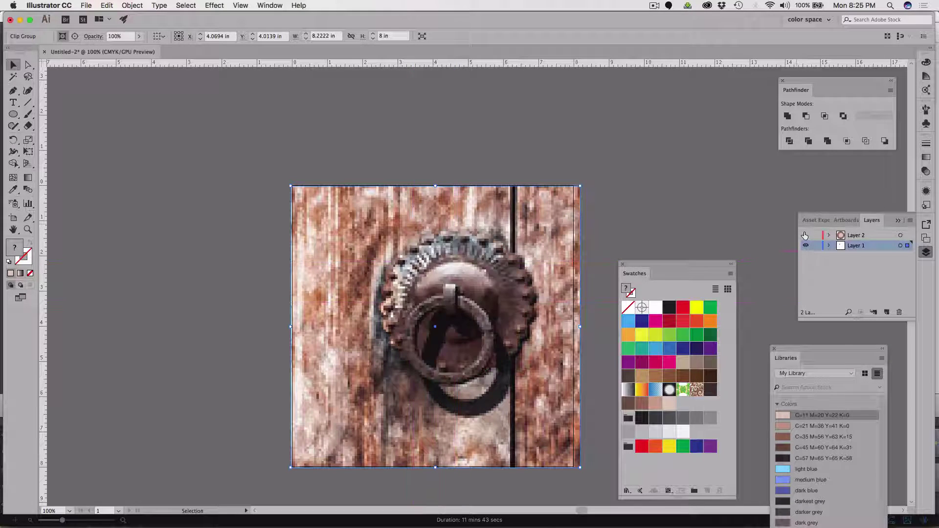
click(804, 236)
click(804, 236)
click(806, 236)
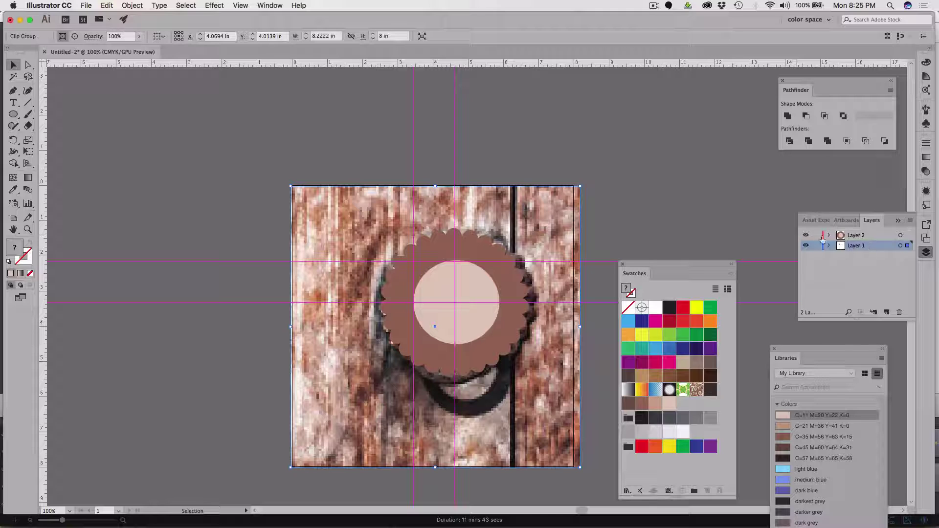
Expand Layer 2's contents and individually hide its four guides, the pink ellipse and the scalloped path
click(828, 235)
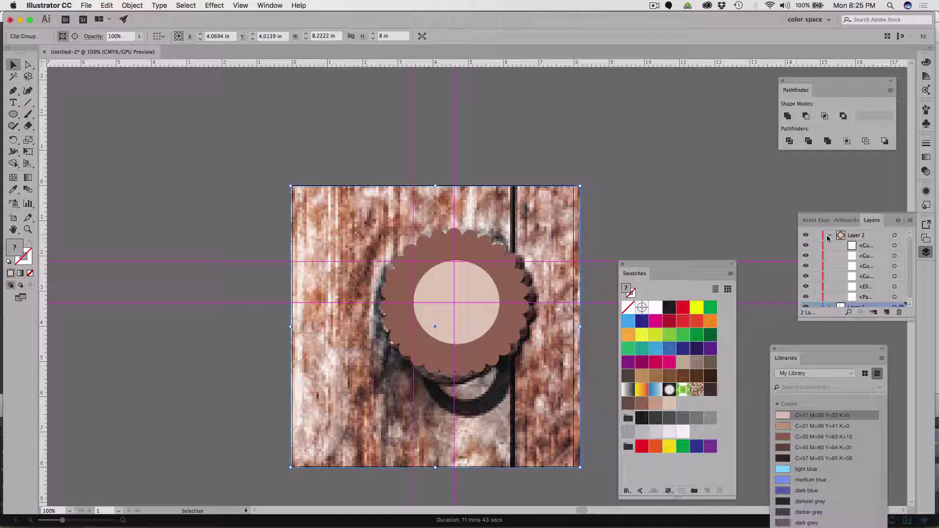
drag(909, 319, 932, 425)
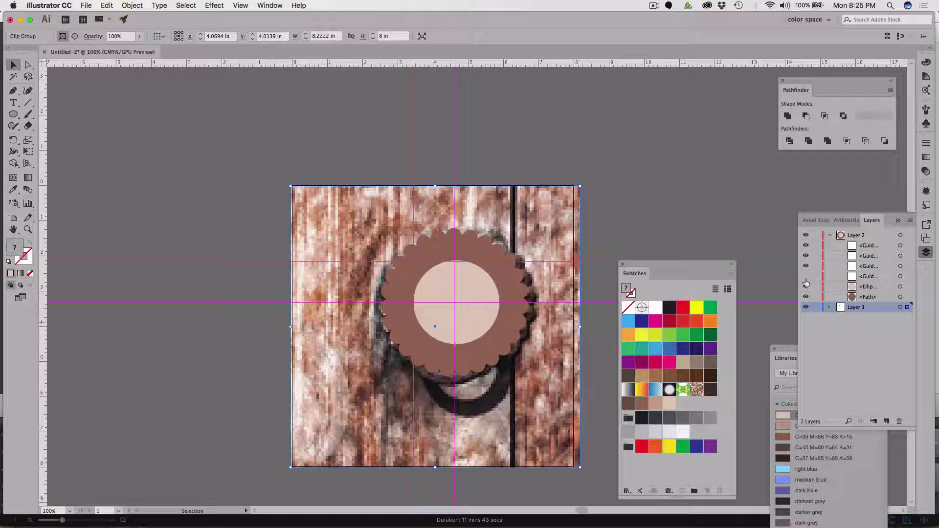
drag(806, 277, 805, 247)
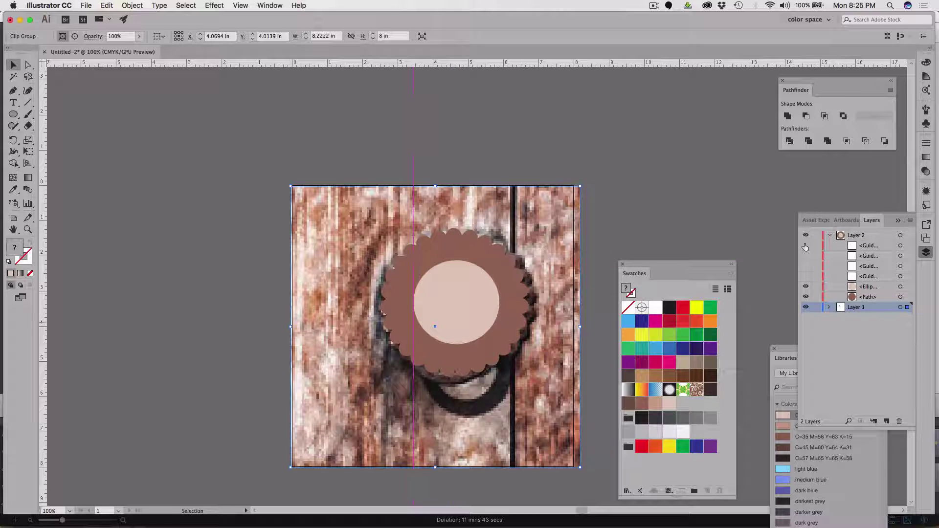
click(805, 288)
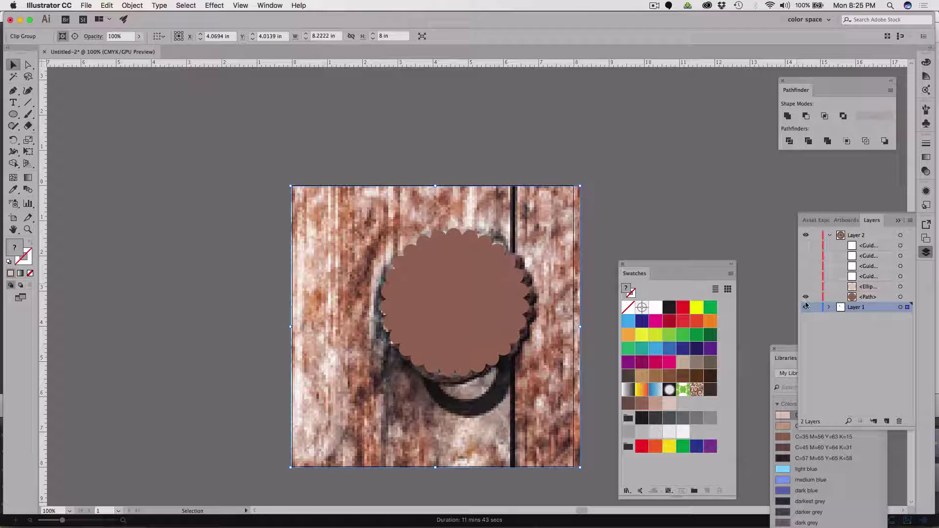
click(805, 297)
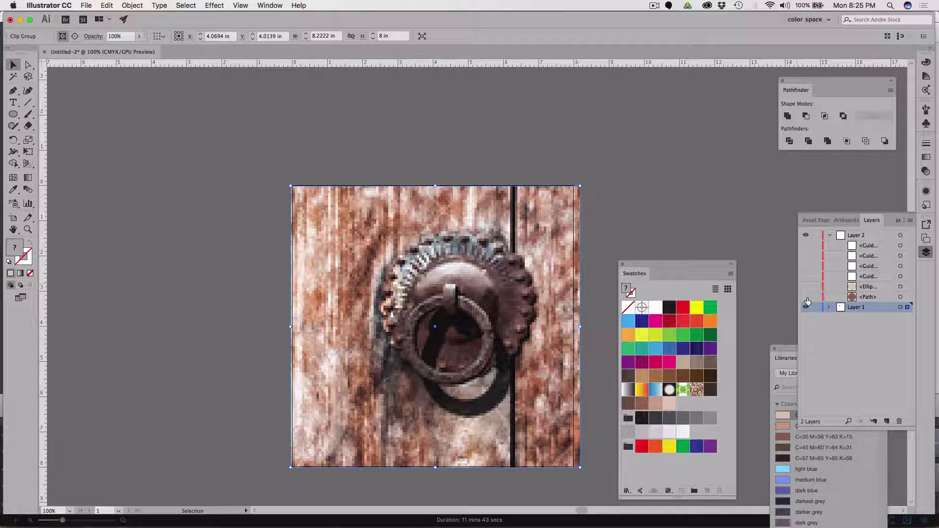
Show the hidden scalloped path over the door knocker photo and select it
click(805, 296)
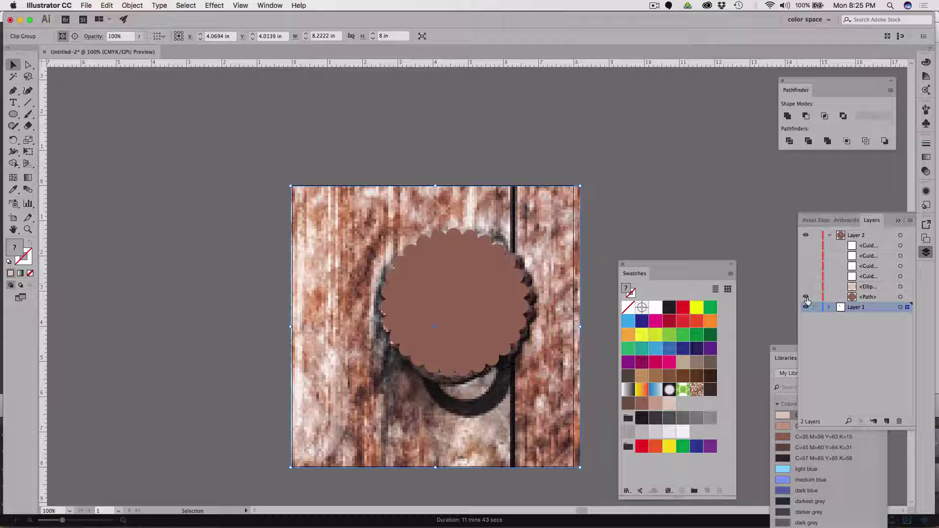
click(493, 272)
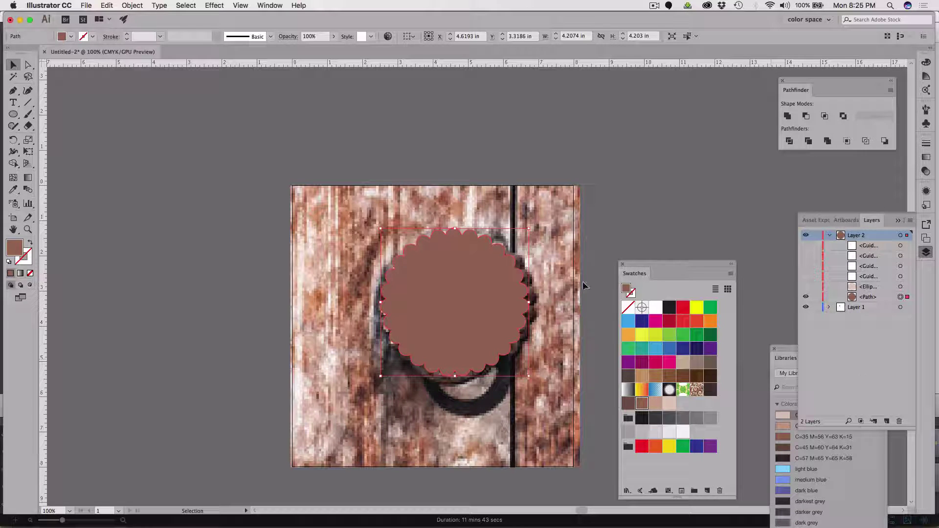
click(638, 198)
click(486, 268)
Toggle the scalloped path's visibility repeatedly to compare its outline with the knocker plate in the photo
click(805, 297)
click(805, 297)
click(806, 297)
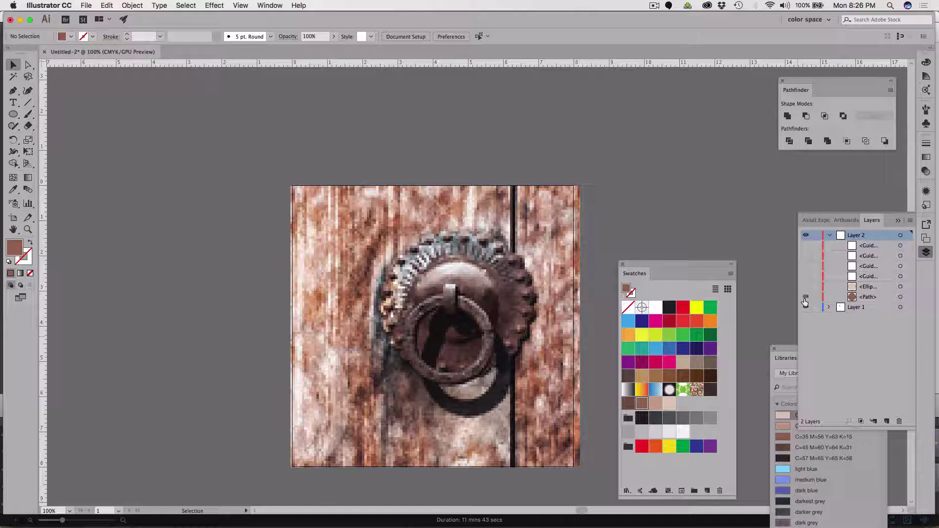
click(805, 298)
click(805, 298)
click(804, 305)
click(805, 296)
Select the scalloped path, show its Appearance attributes, and detach the Appearance panel as a floating panel beside the artboard
click(861, 297)
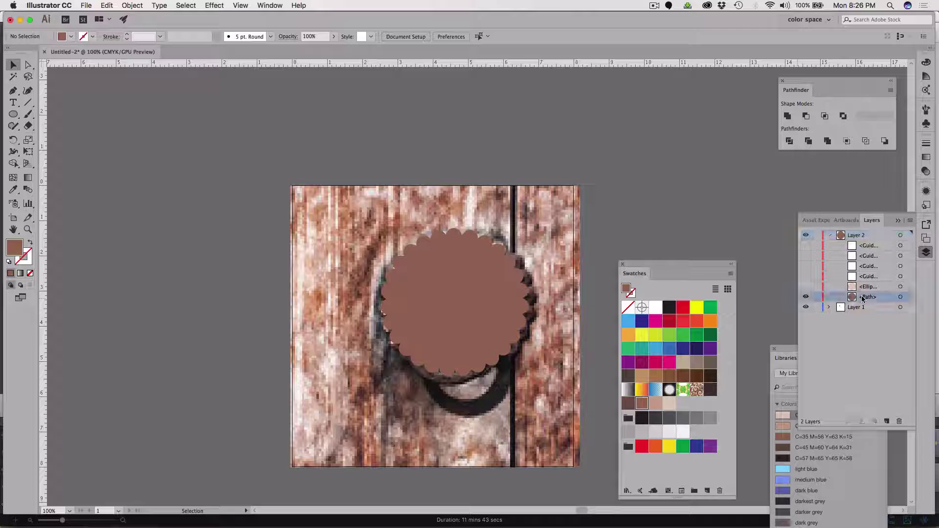
click(508, 295)
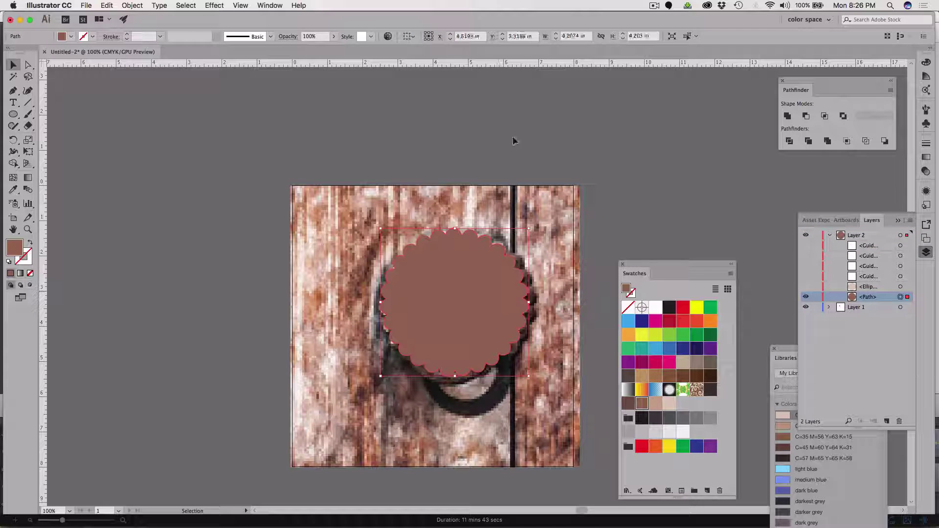
click(268, 5)
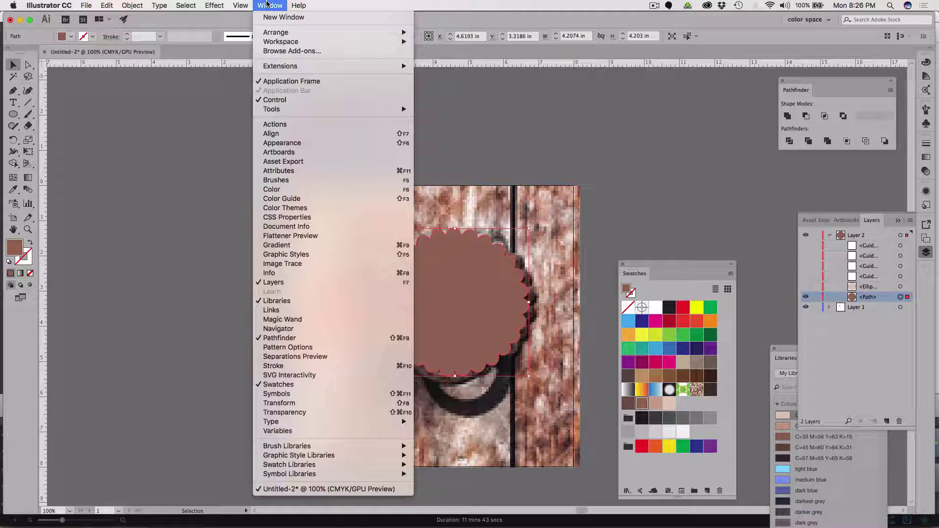
click(272, 142)
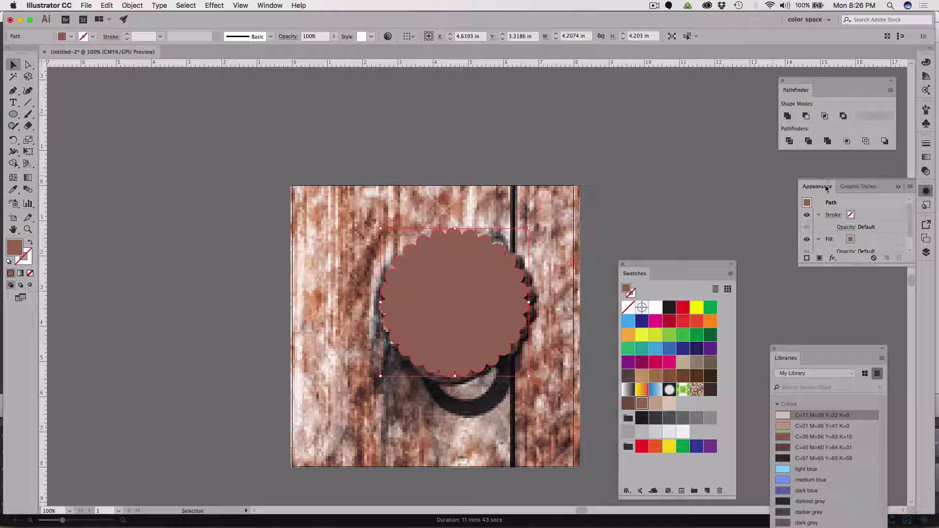
drag(817, 186, 645, 123)
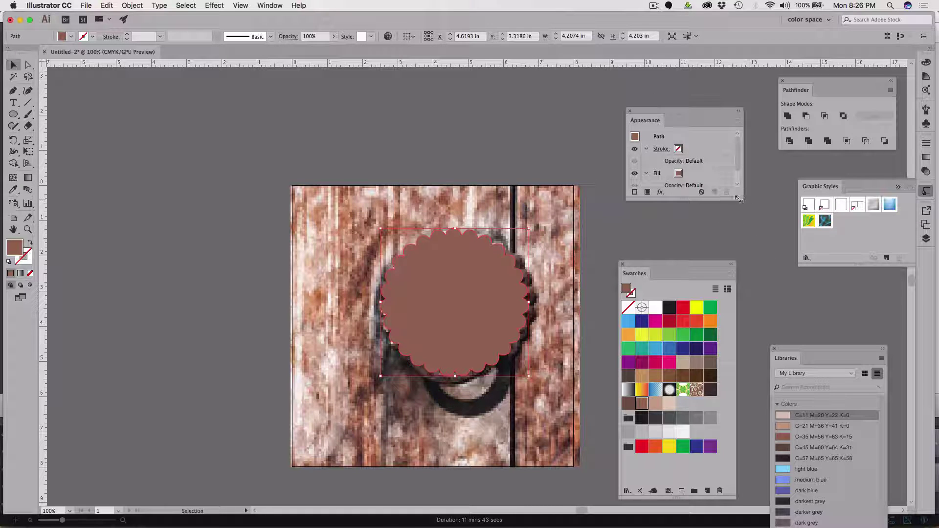